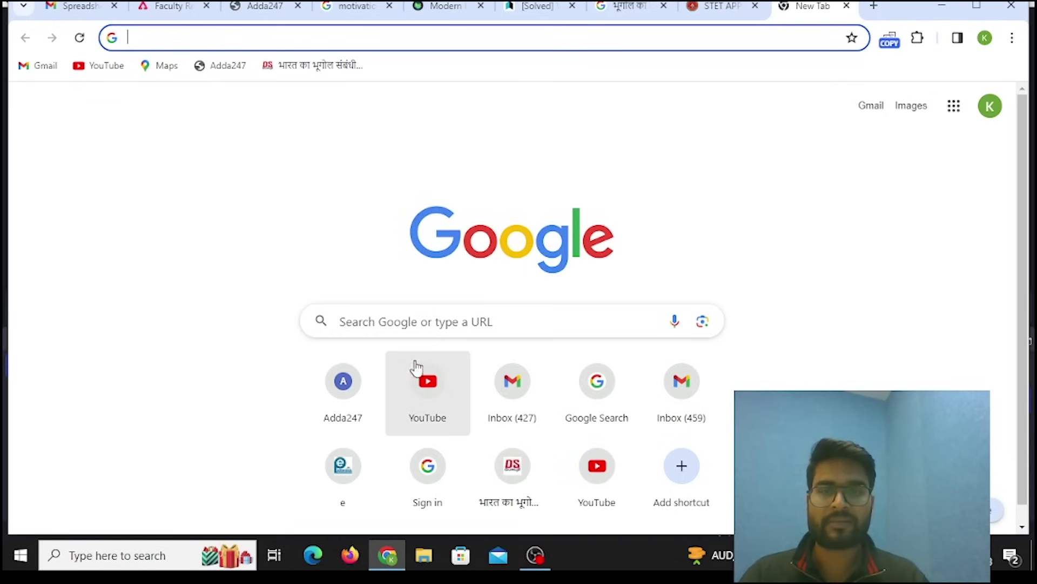
Search Google for 'bsebstet2024 com' and scroll to the official STET APPLICATION FORM result
click(404, 319)
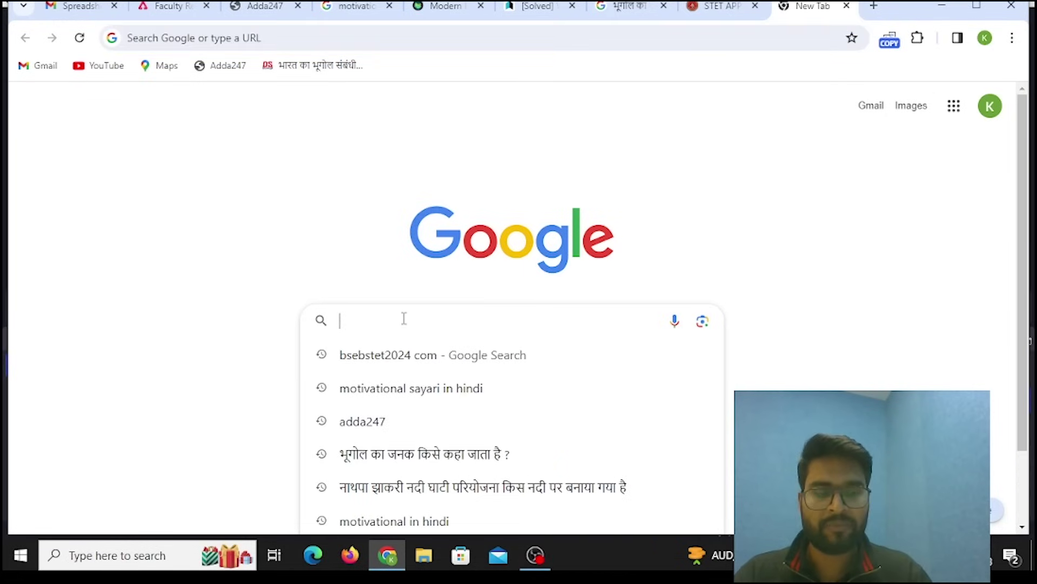
key(Down)
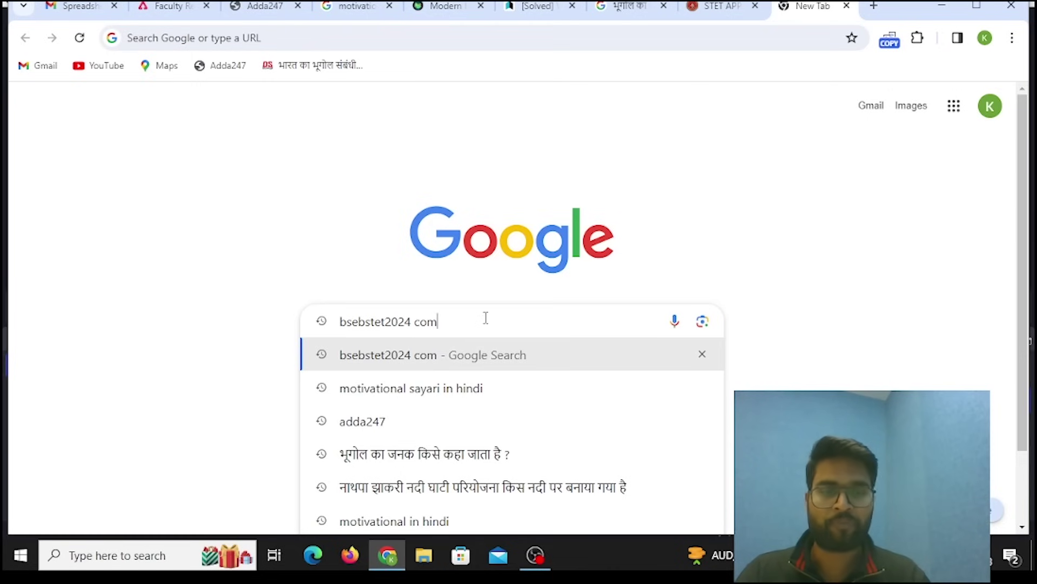
key(Return)
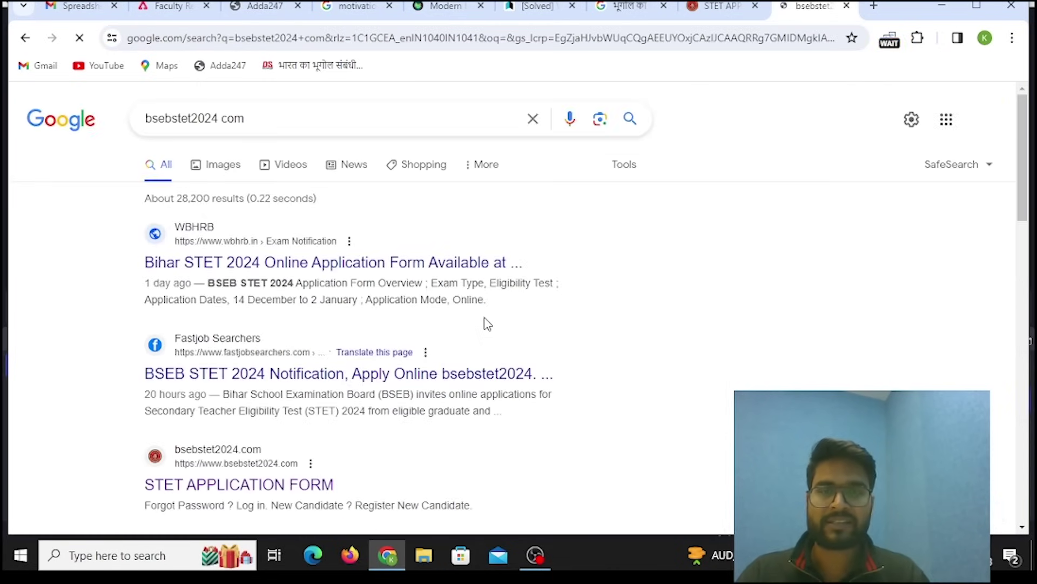
scroll(346, 335, down, 3)
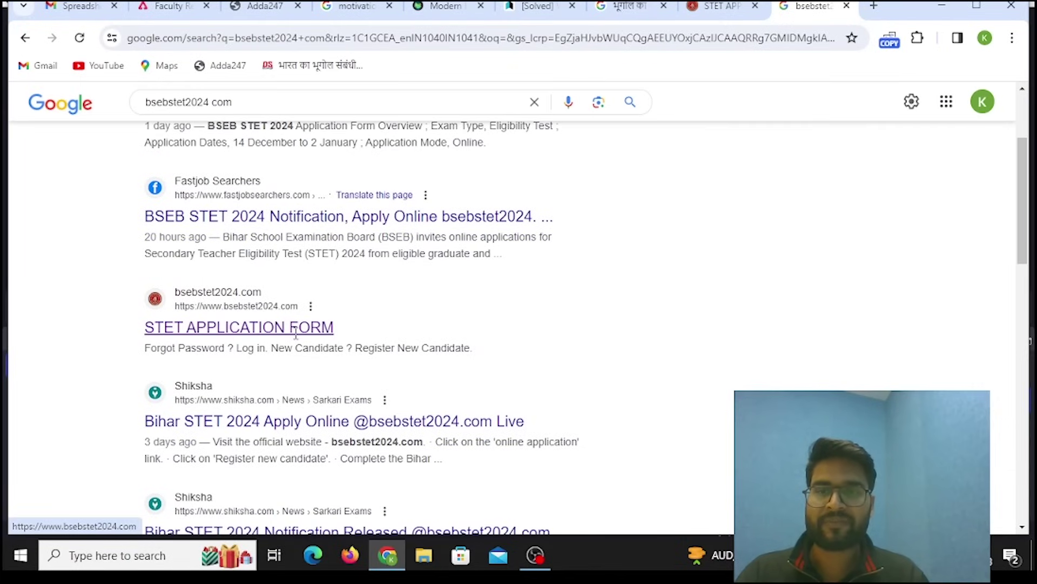
Open the 'STET APPLICATION FORM' result to reach the bsebstet2024.com login page
click(277, 328)
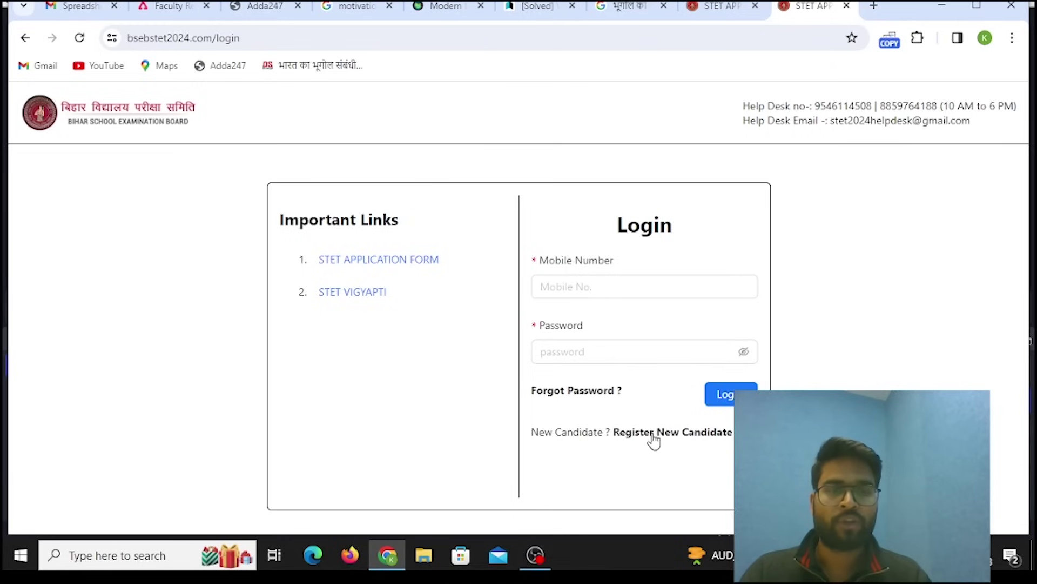
Start a new-candidate registration and enter the candidate's name, confirmed name and e-mail address
click(681, 435)
scroll(595, 360, down, 2)
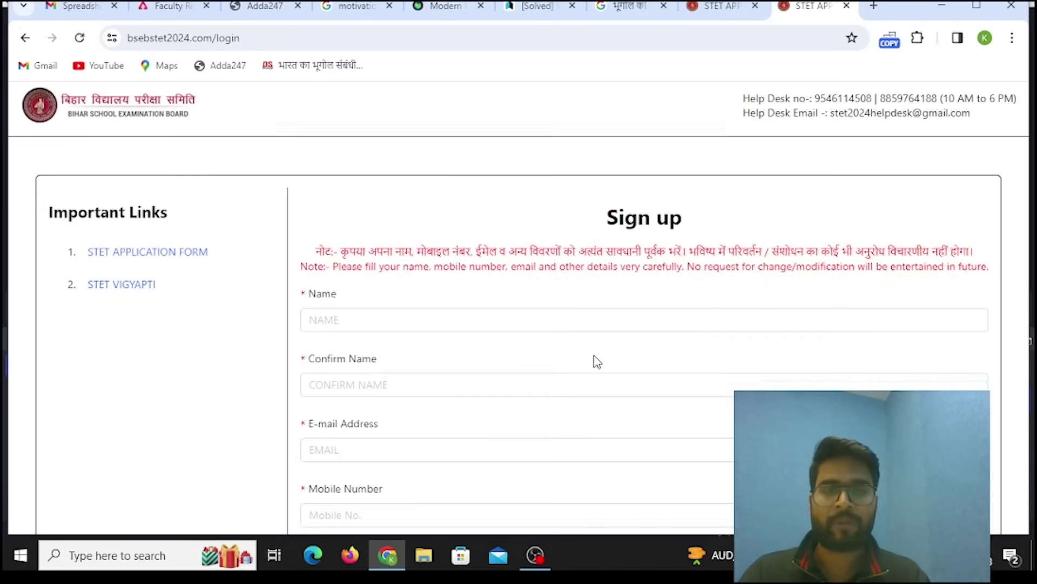
click(387, 193)
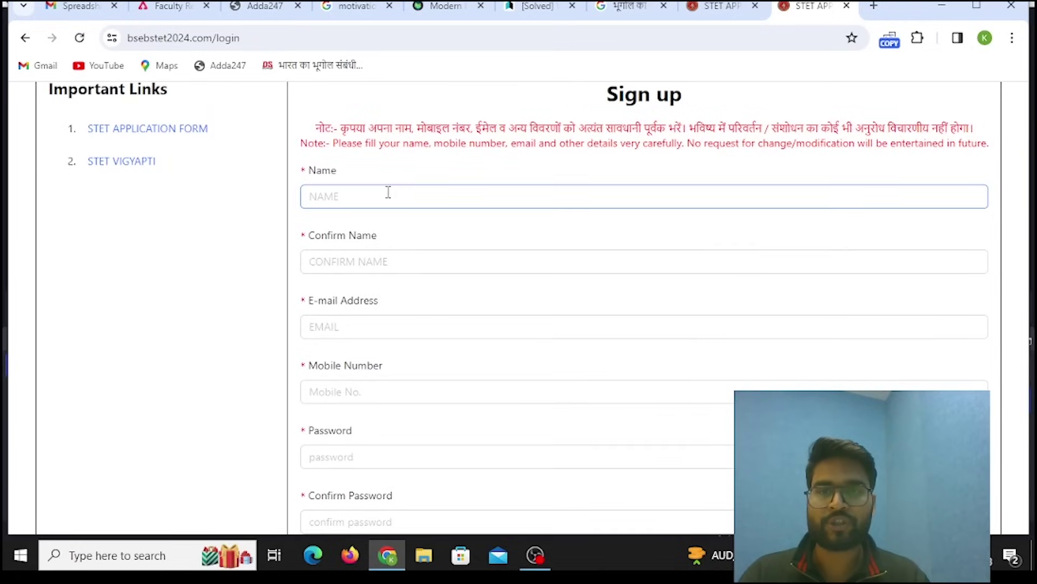
text(KAU)
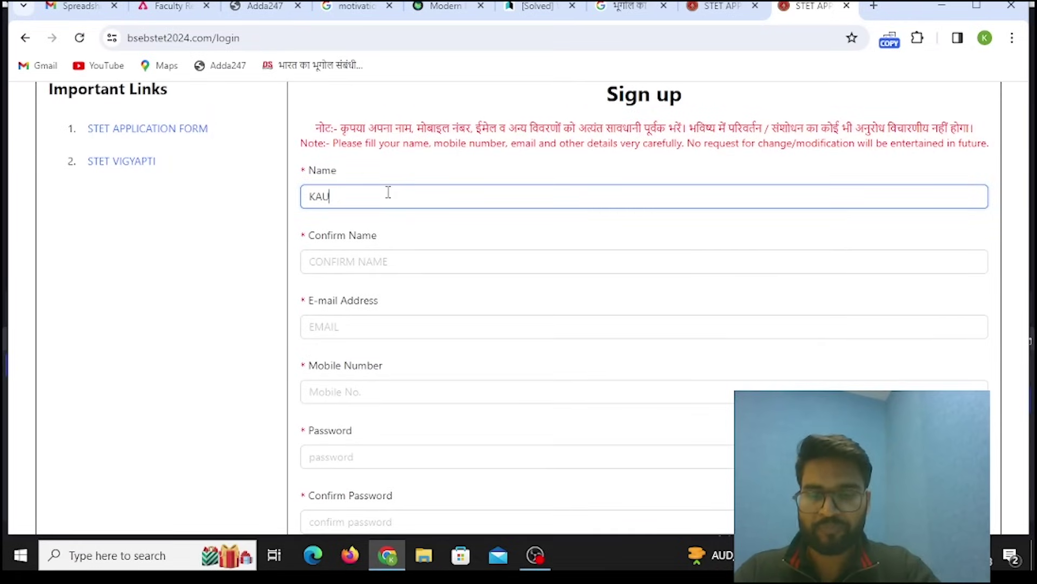
text(SHALENDRA)
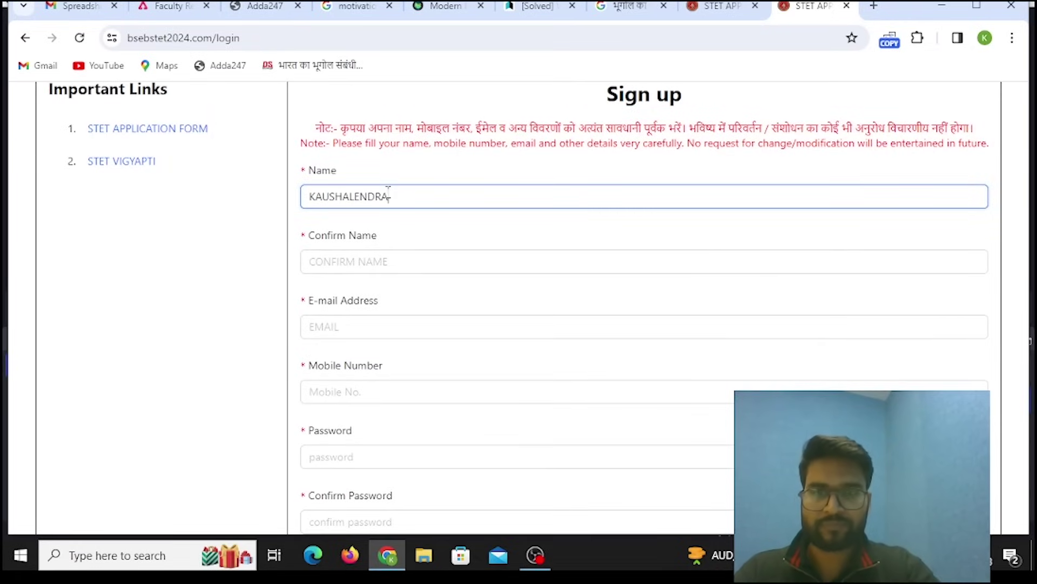
click(381, 255)
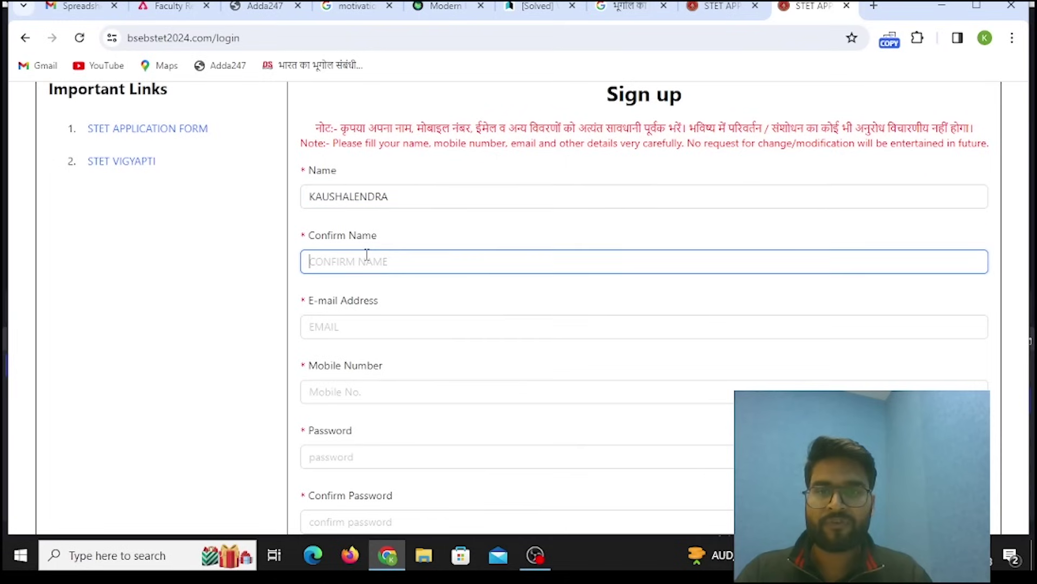
text(KAUSHA)
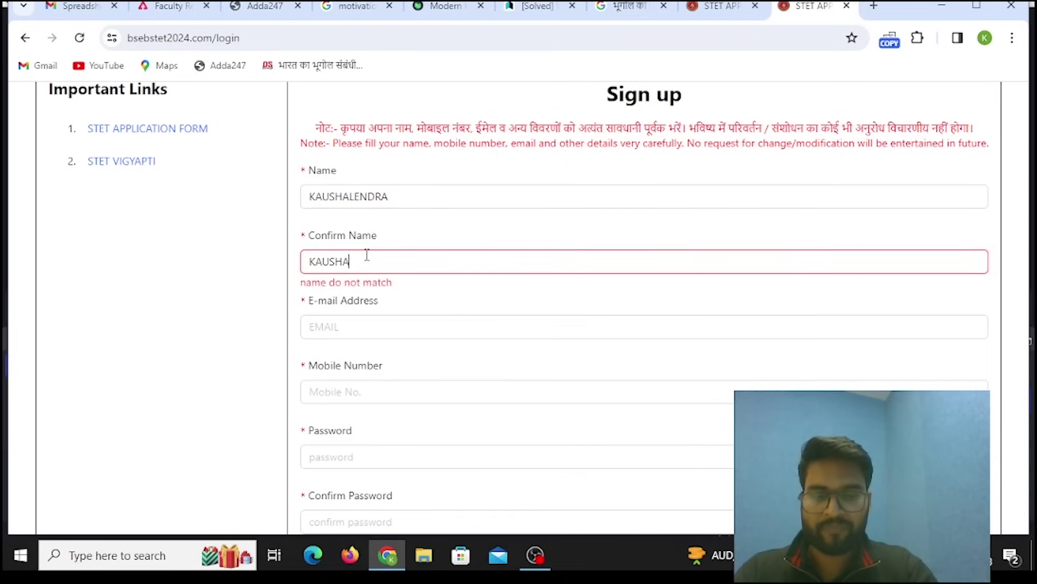
text(LENDRA)
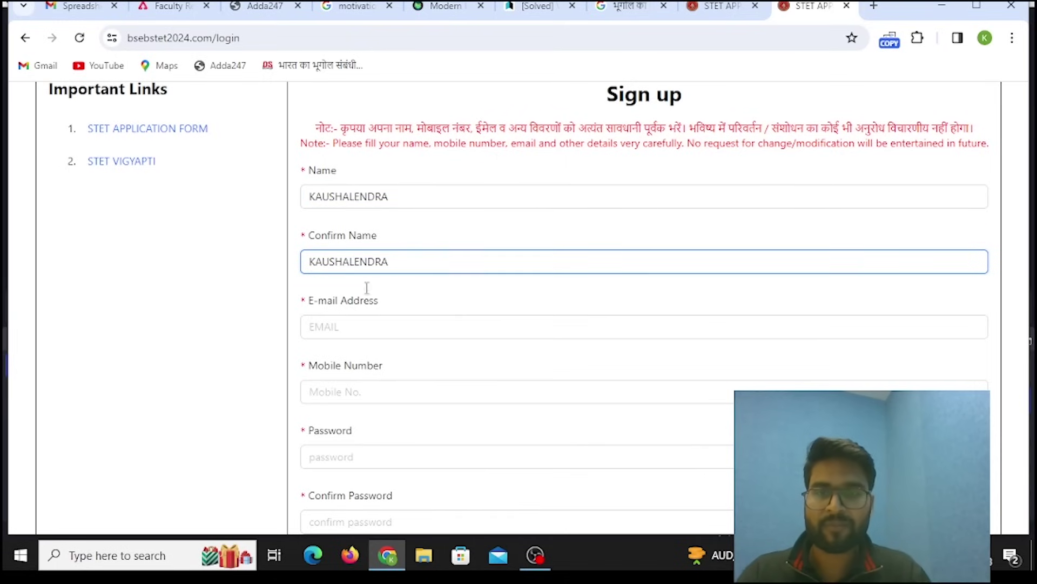
click(348, 323)
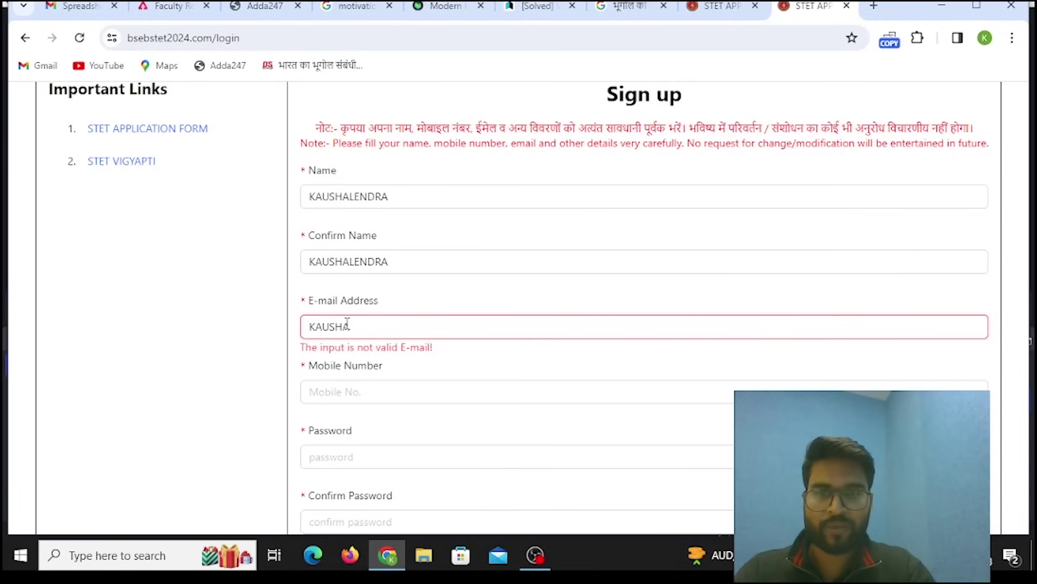
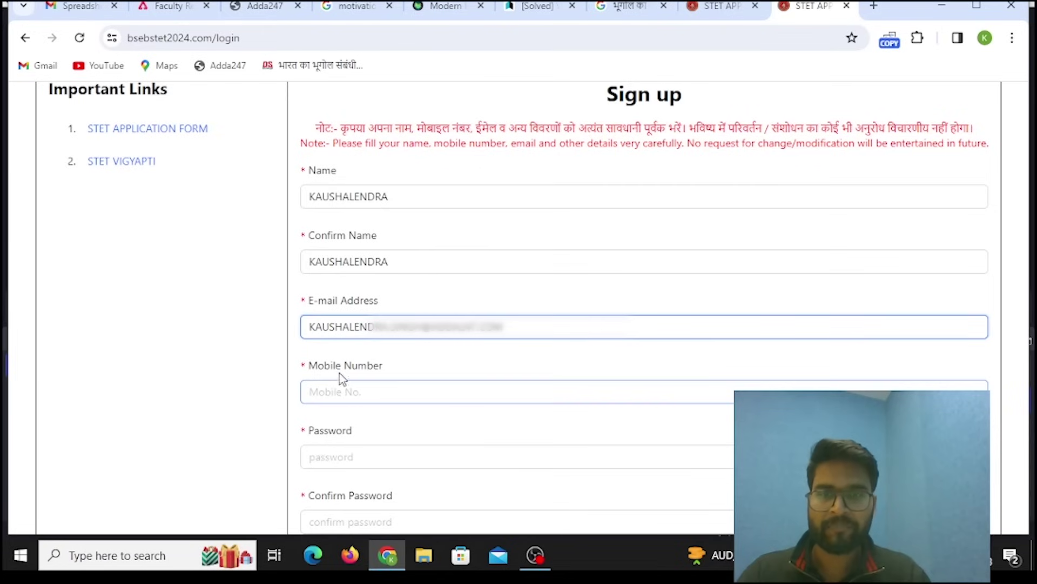
Fill in the mobile number, the account password and the confirm password field
click(335, 392)
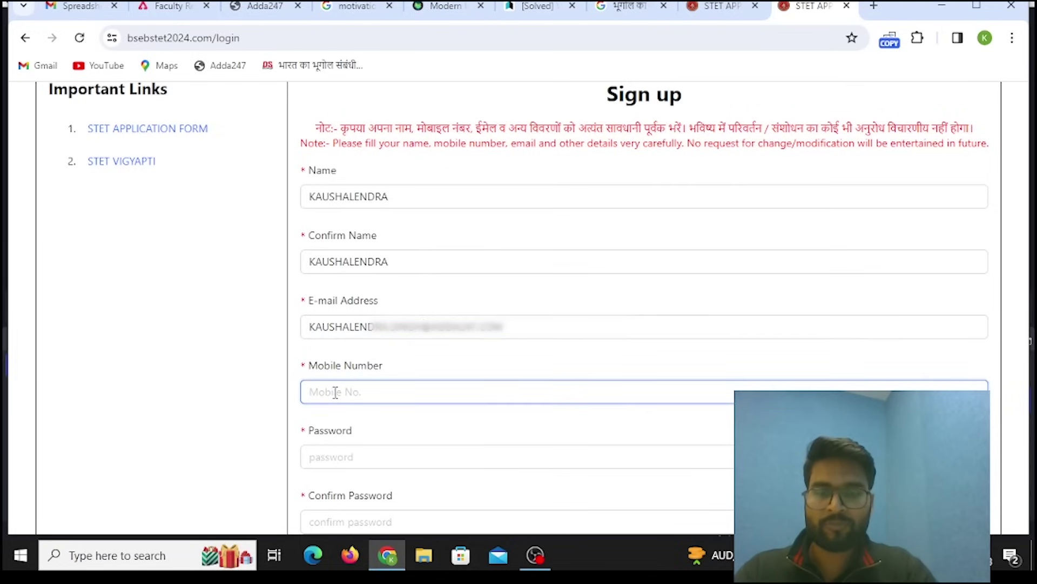
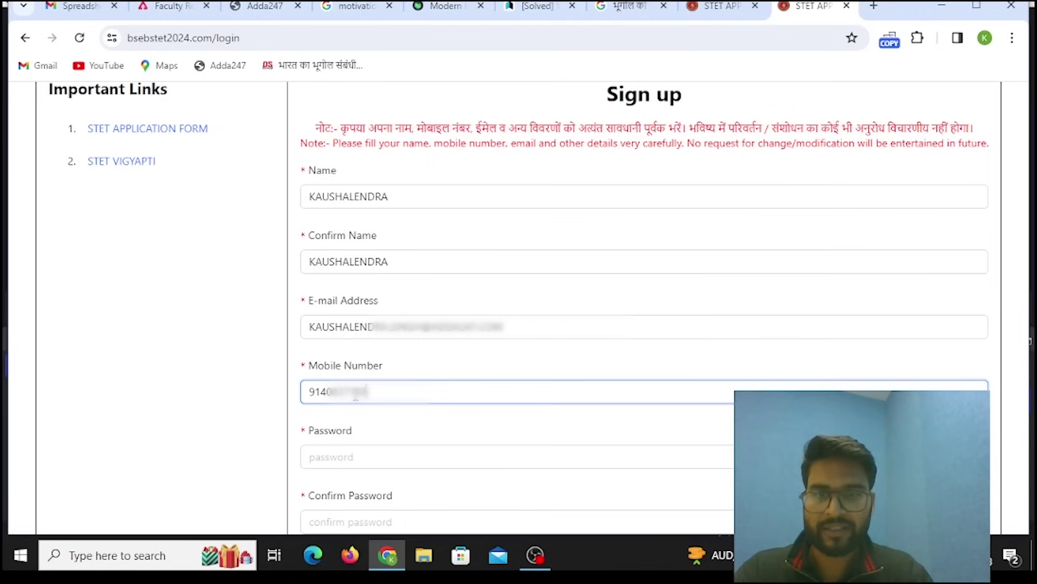
click(352, 456)
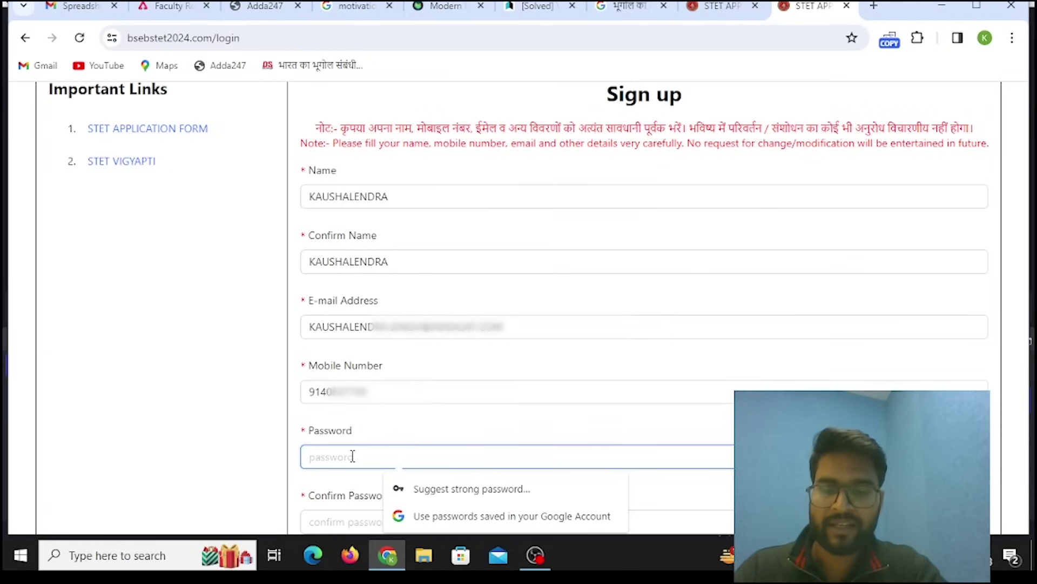
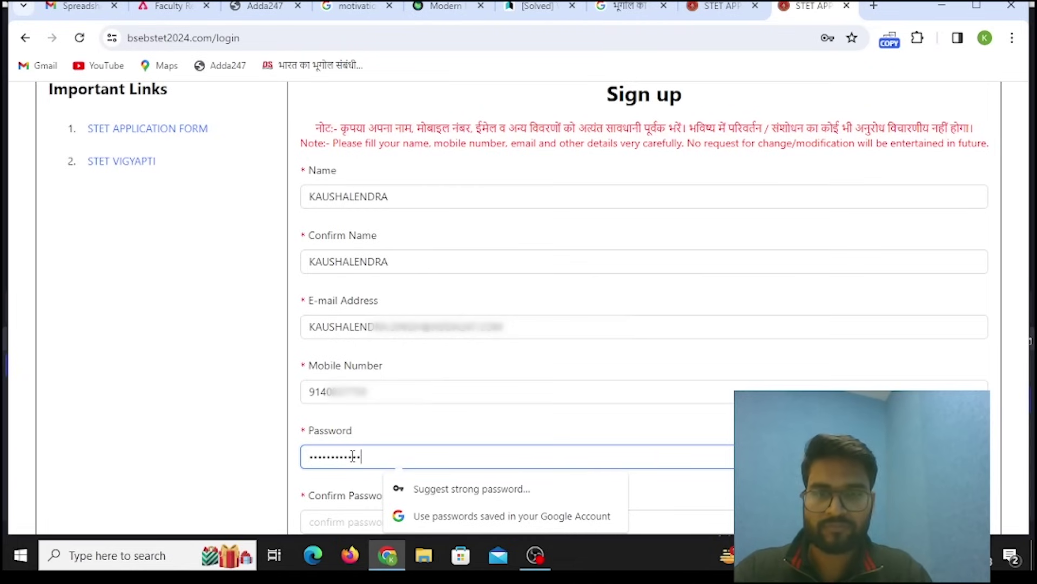
scroll(477, 428, down, 2)
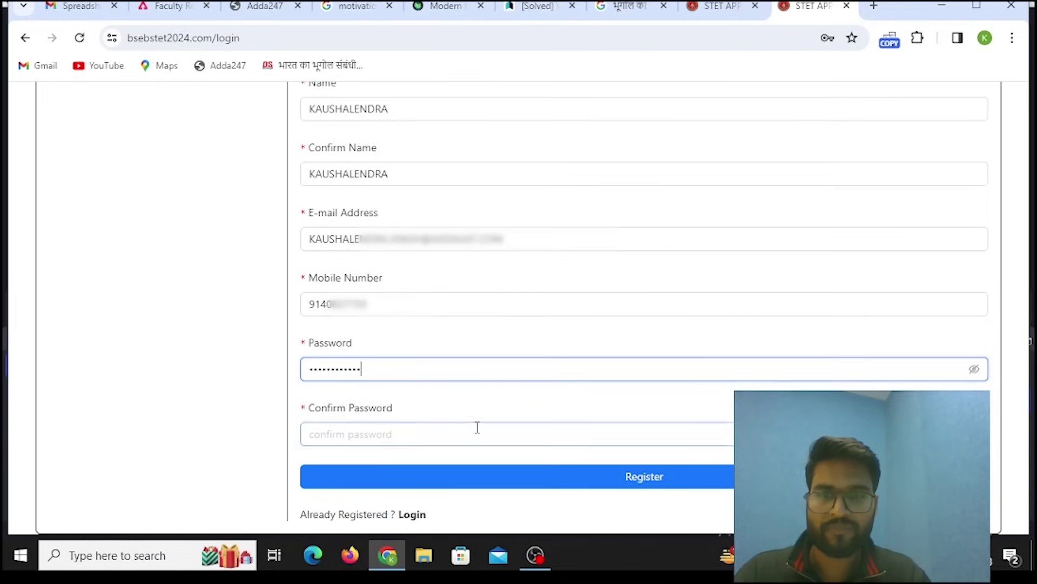
click(410, 428)
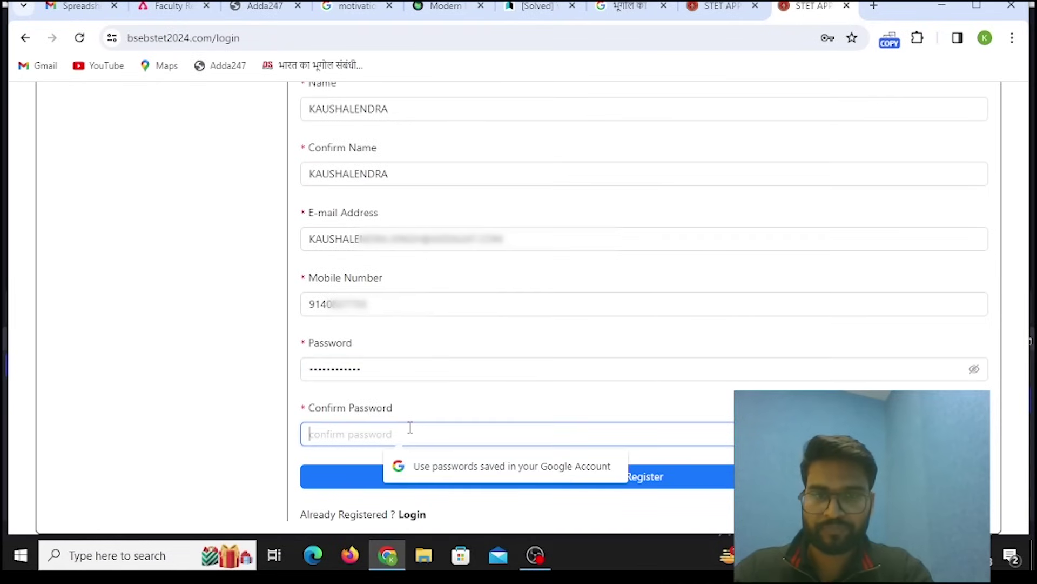
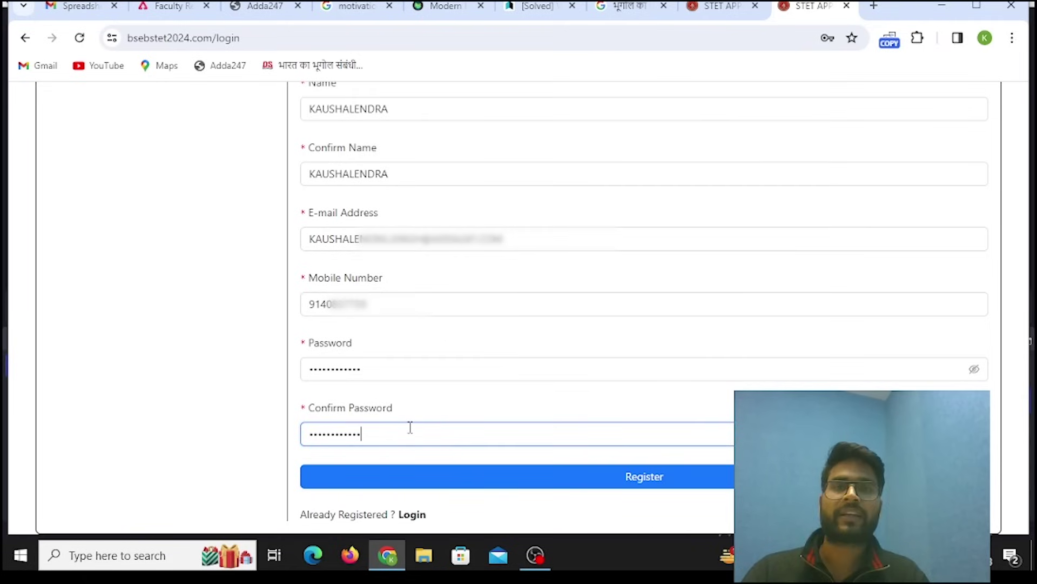
Submit the sign-up details to request an OTP, then enter the received verification code
click(556, 481)
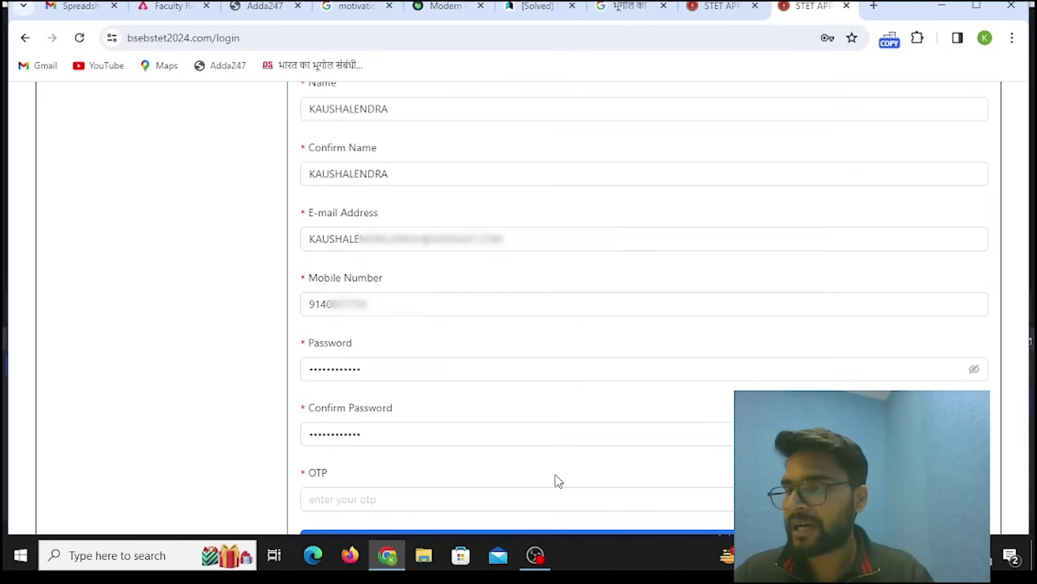
scroll(507, 428, down, 1)
click(393, 434)
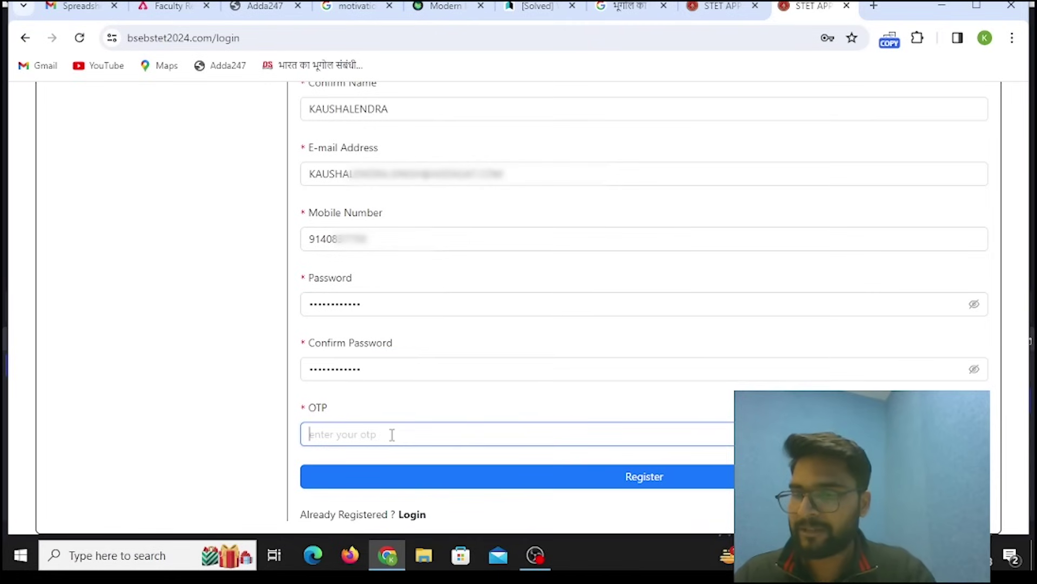
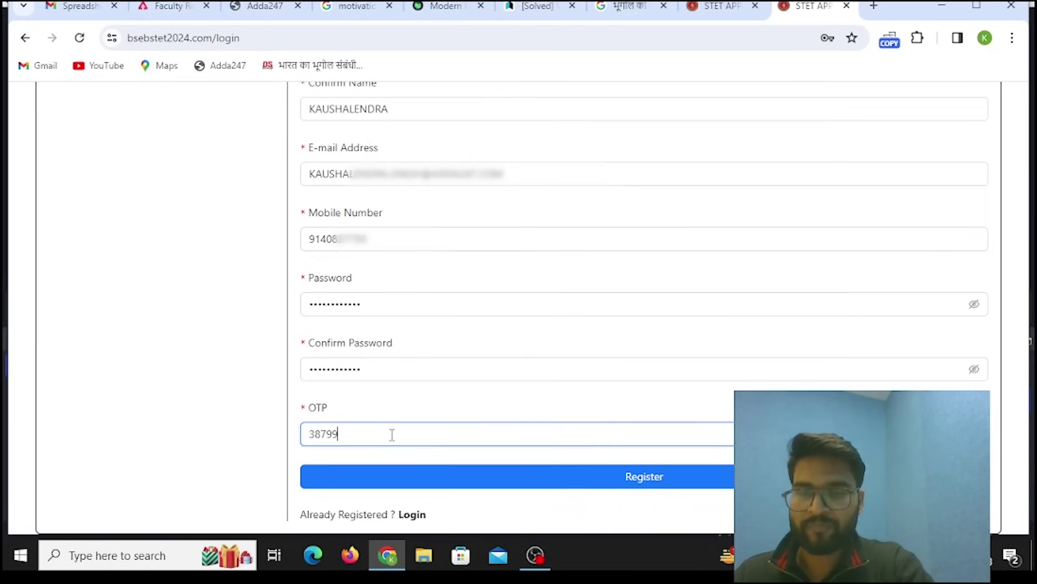
Complete registration with the OTP and decline Chrome's offer to save the password
click(546, 487)
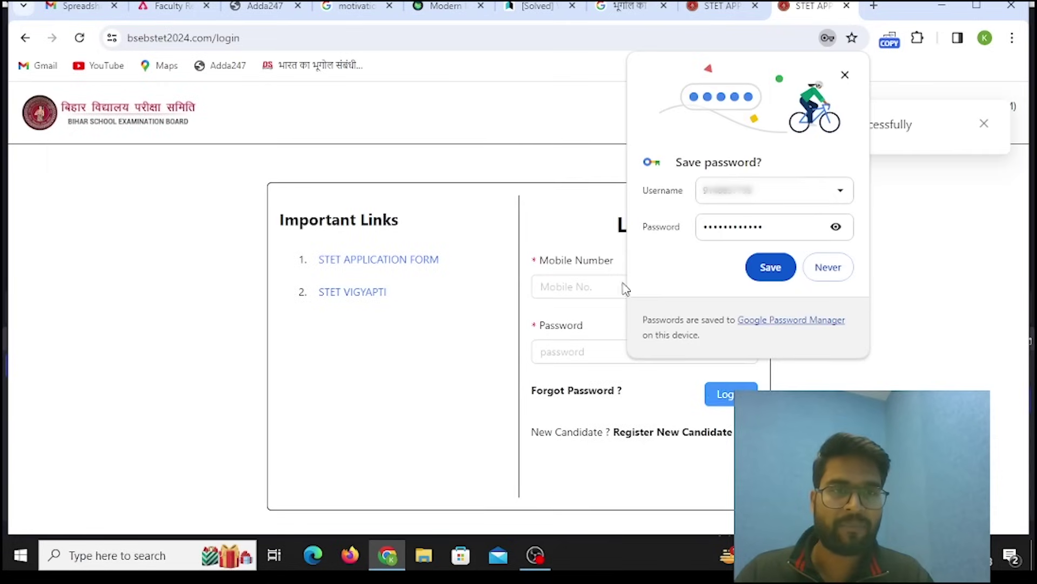
click(818, 238)
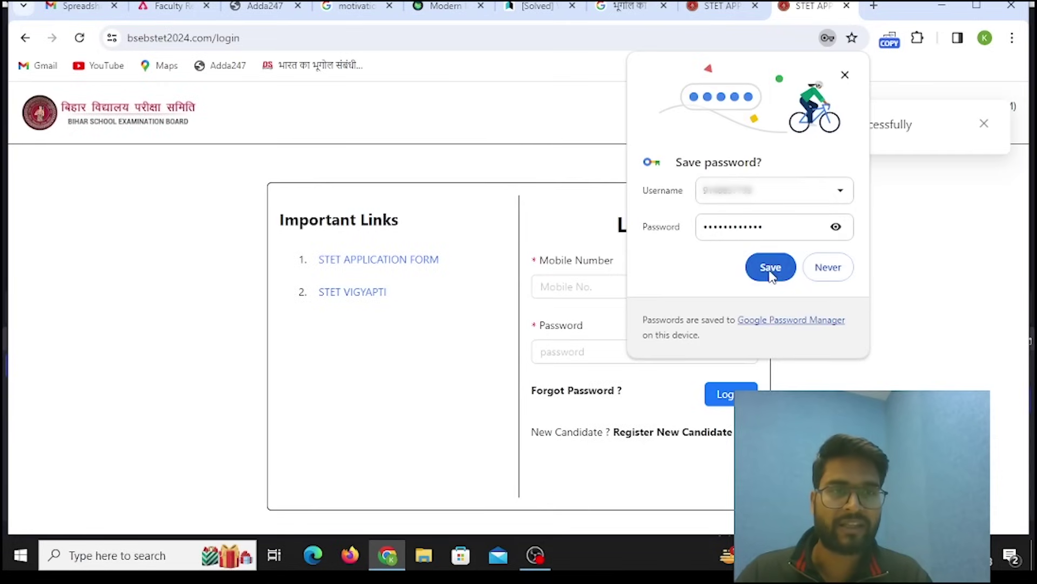
click(828, 268)
Enter the registered mobile number and account password on the login form
click(639, 292)
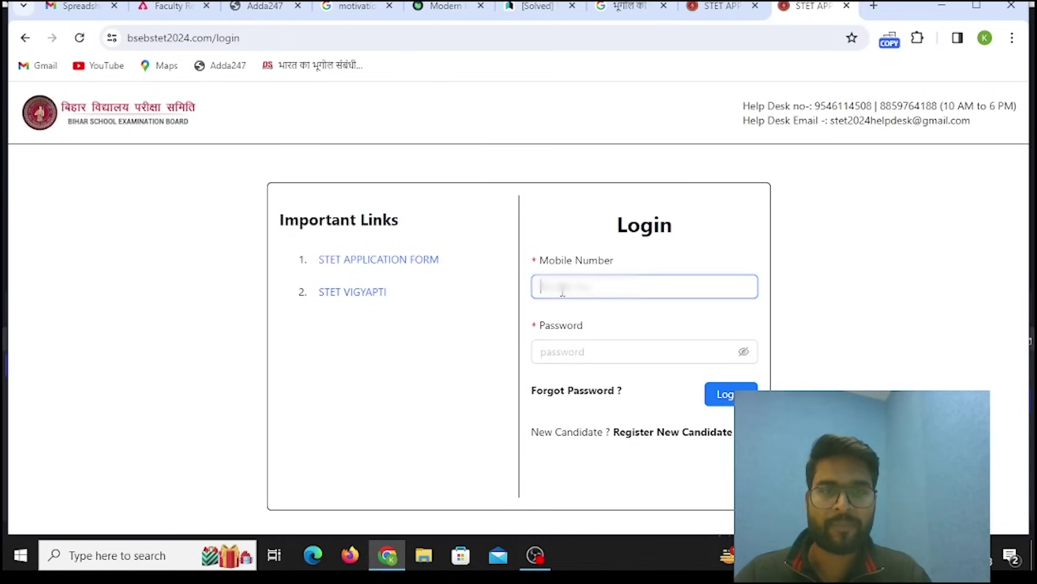
text(98)
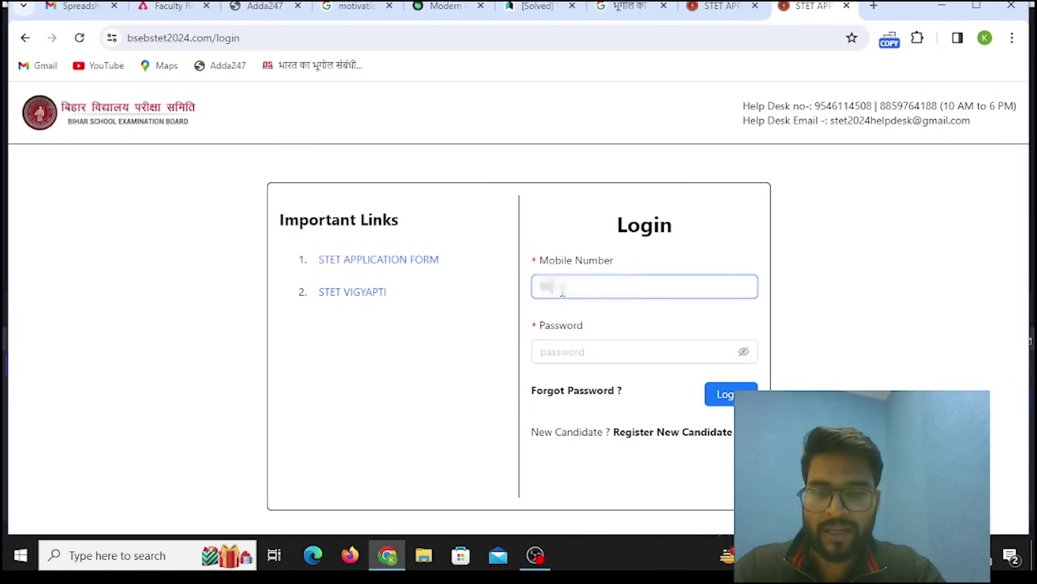
text(765432)
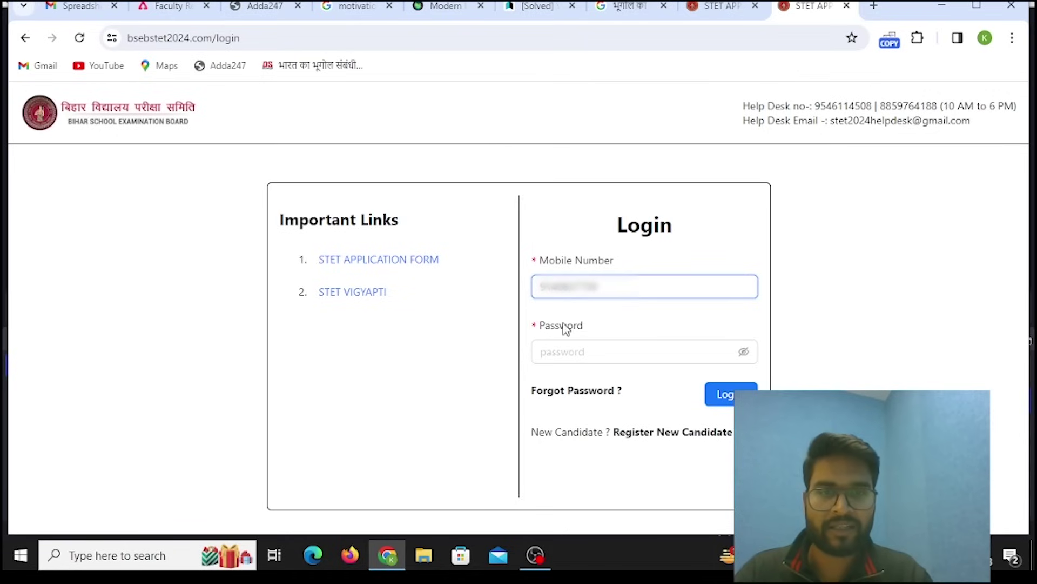
click(558, 350)
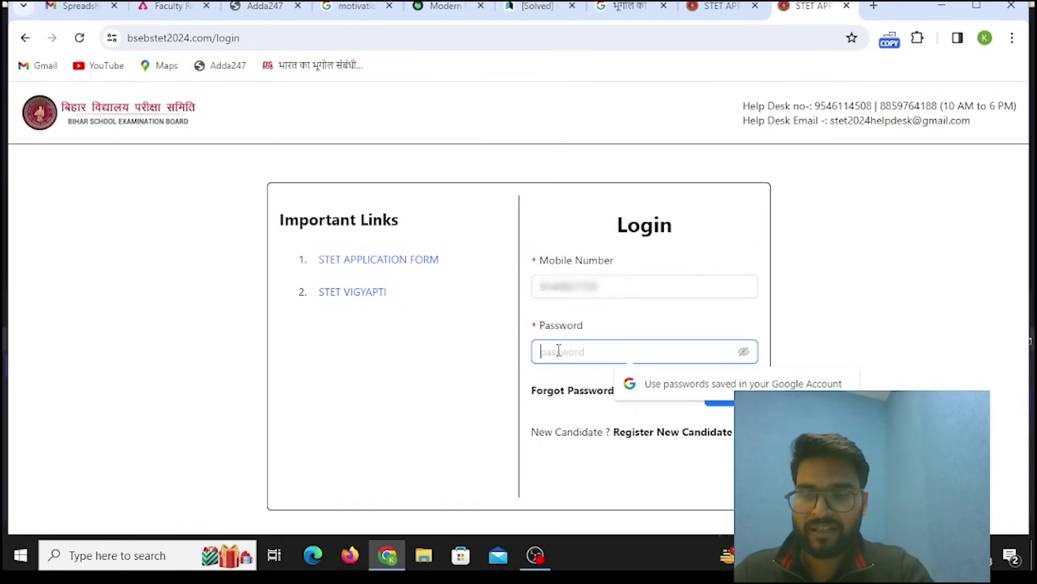
text(••••••)
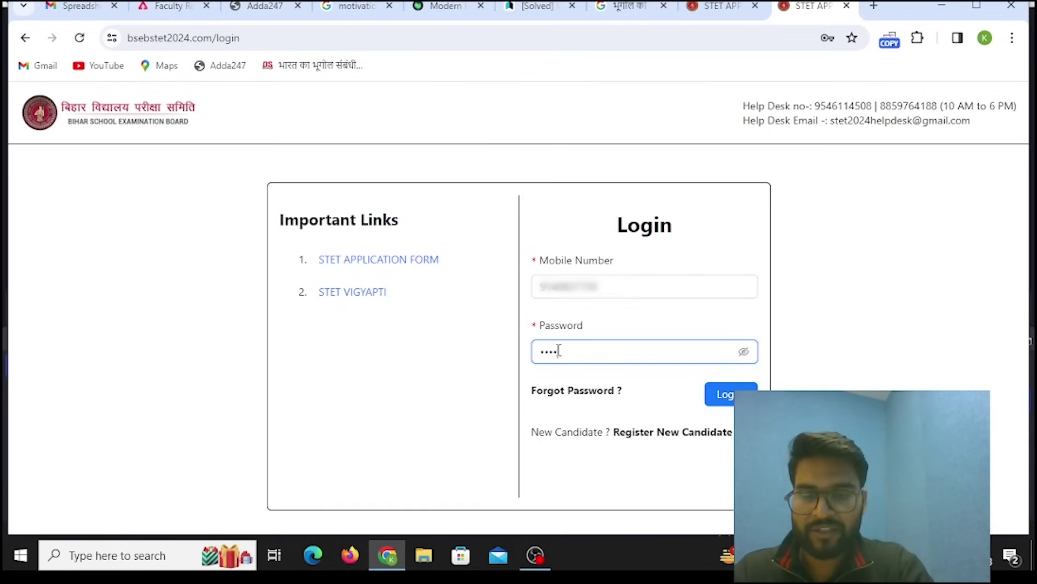
text(••••••)
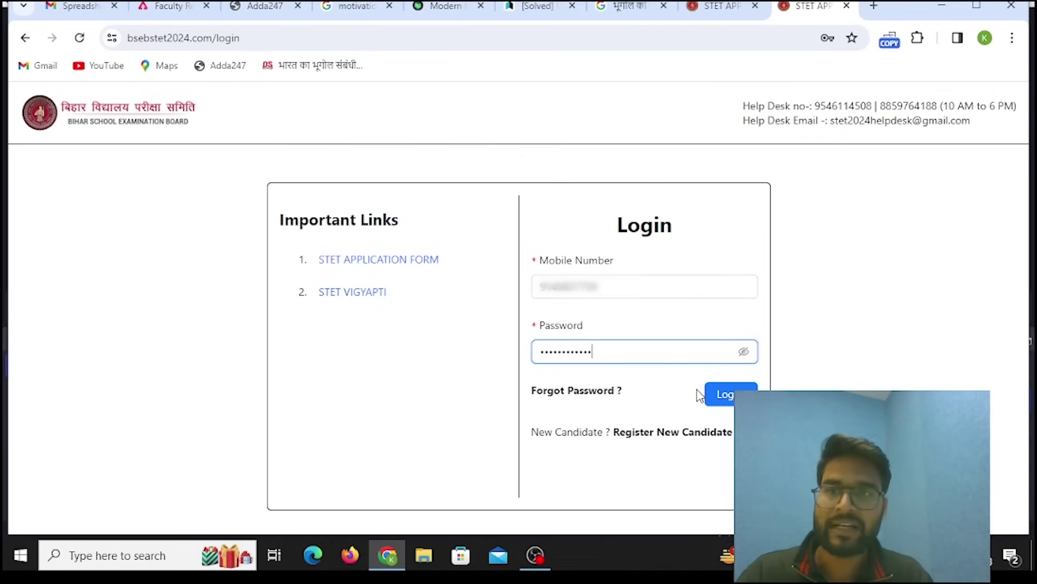
Log in, decline saving the password, and dismiss the payment information notice
click(730, 399)
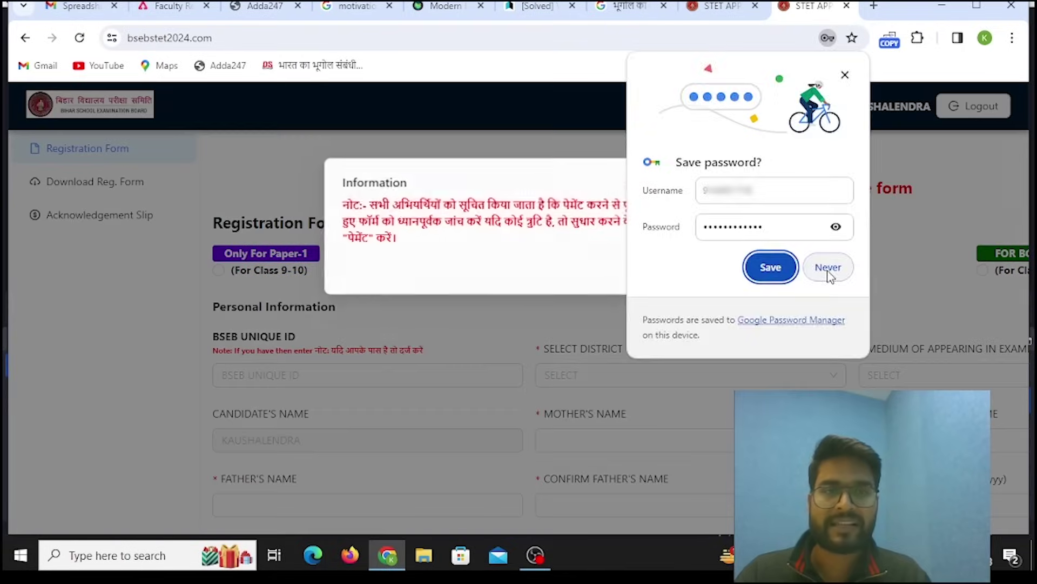
click(828, 268)
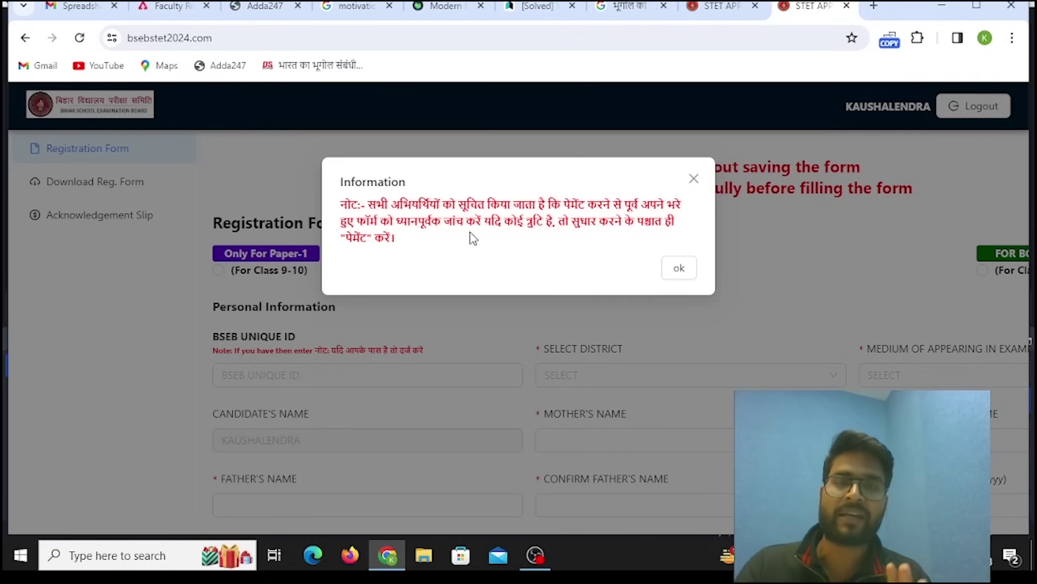
click(677, 274)
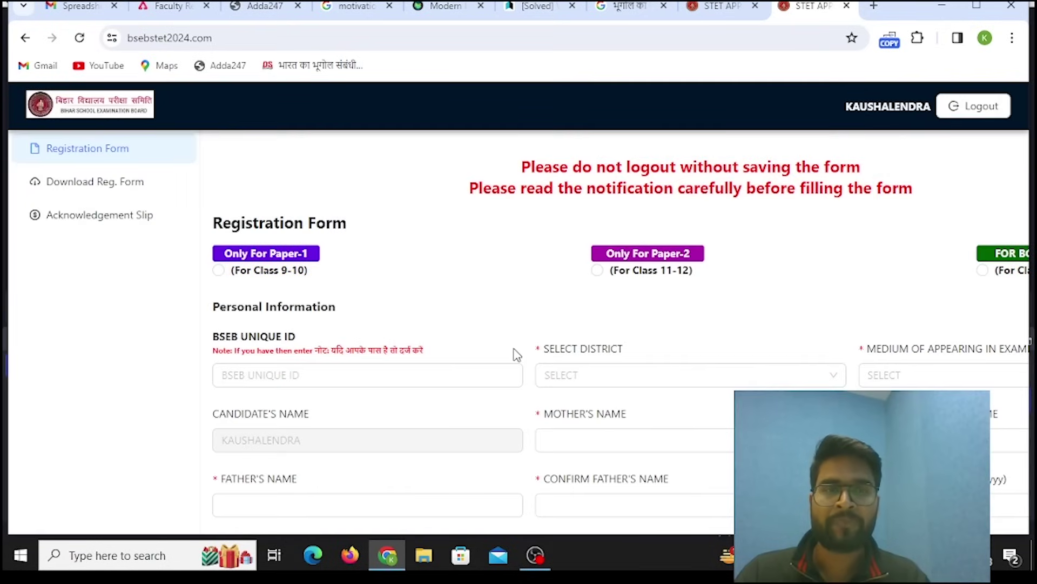
scroll(513, 352, down, 1)
scroll(516, 355, up, 1)
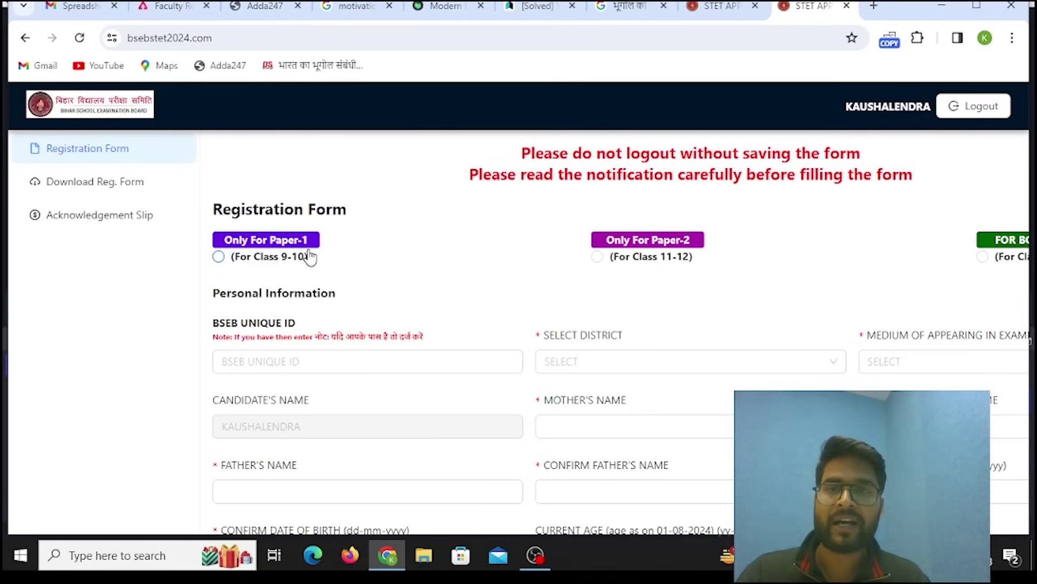
Select Paper-1 (Class 9-10) as the registration paper
click(219, 257)
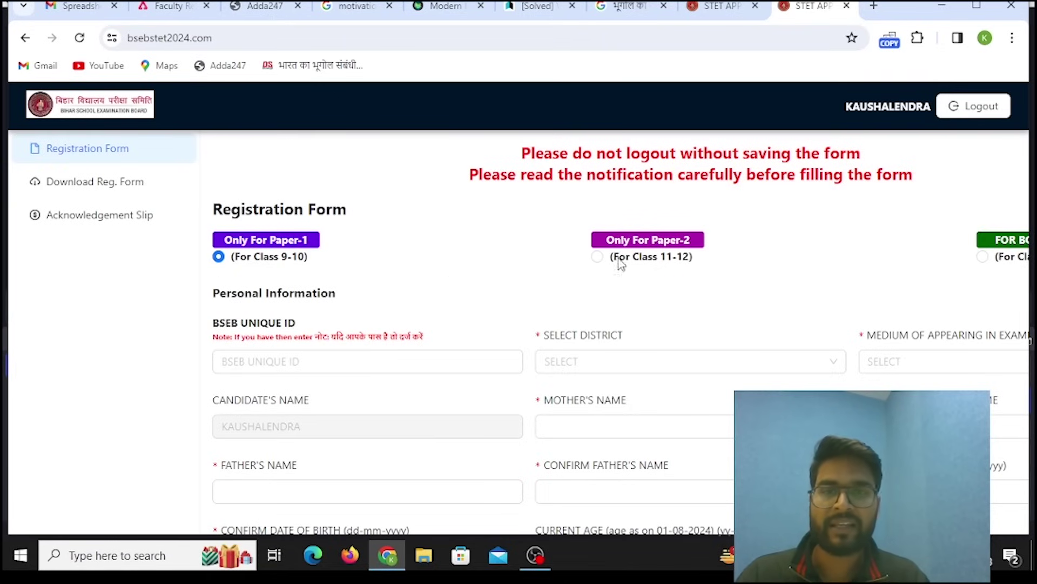
scroll(960, 243, right, 3)
scroll(997, 272, right, 1)
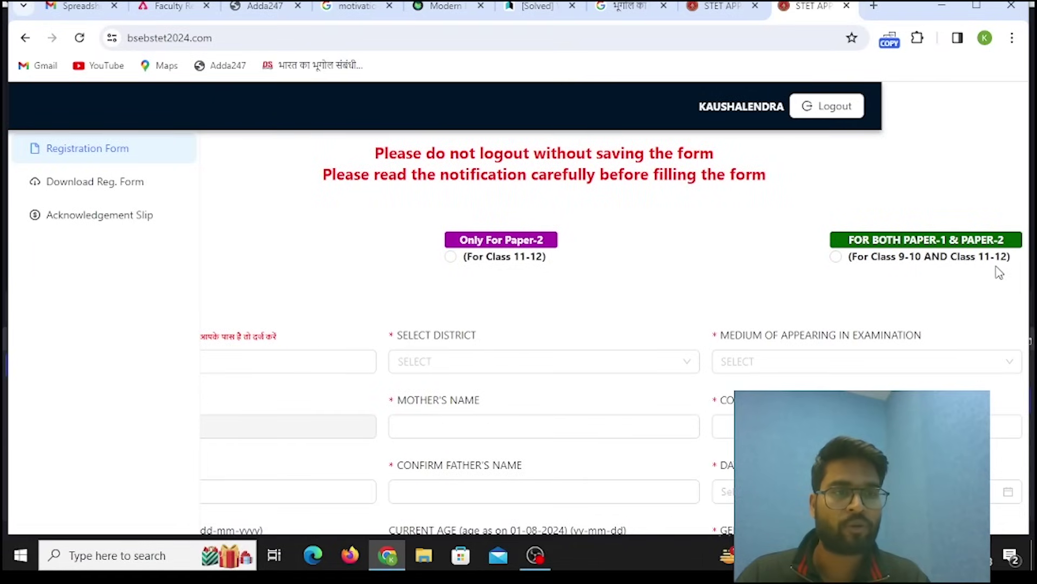
scroll(838, 273, left, 2)
scroll(838, 273, left, 2)
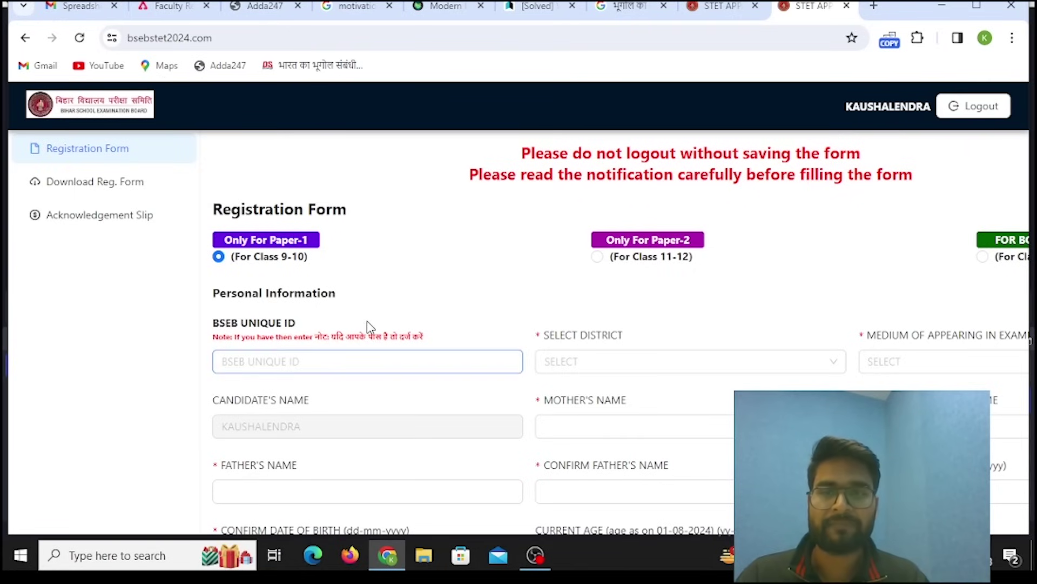
scroll(365, 326, down, 1)
click(222, 283)
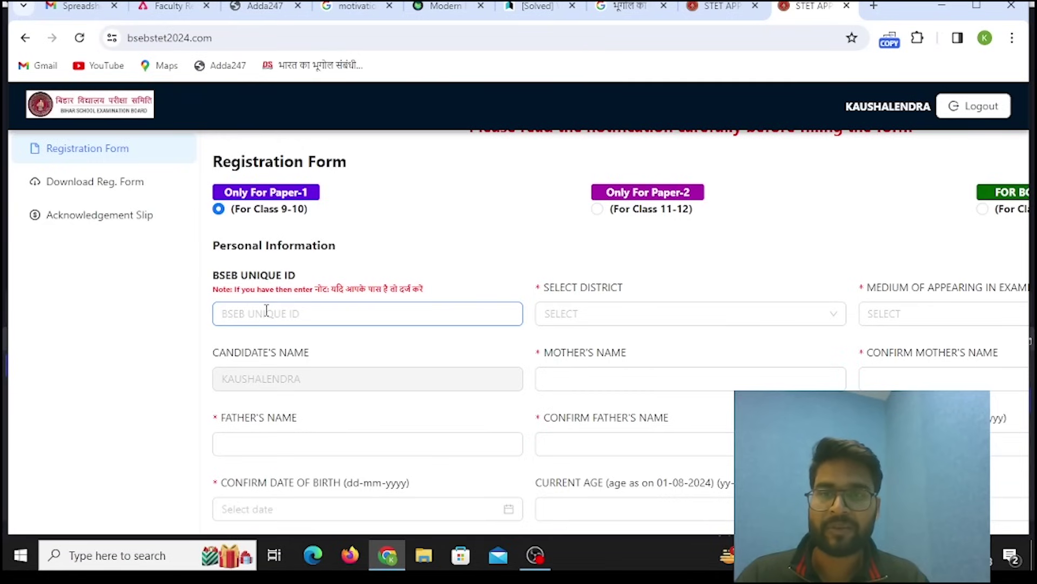
Set the district to SITAMARHI (32) and the examination medium to HINDI
click(586, 320)
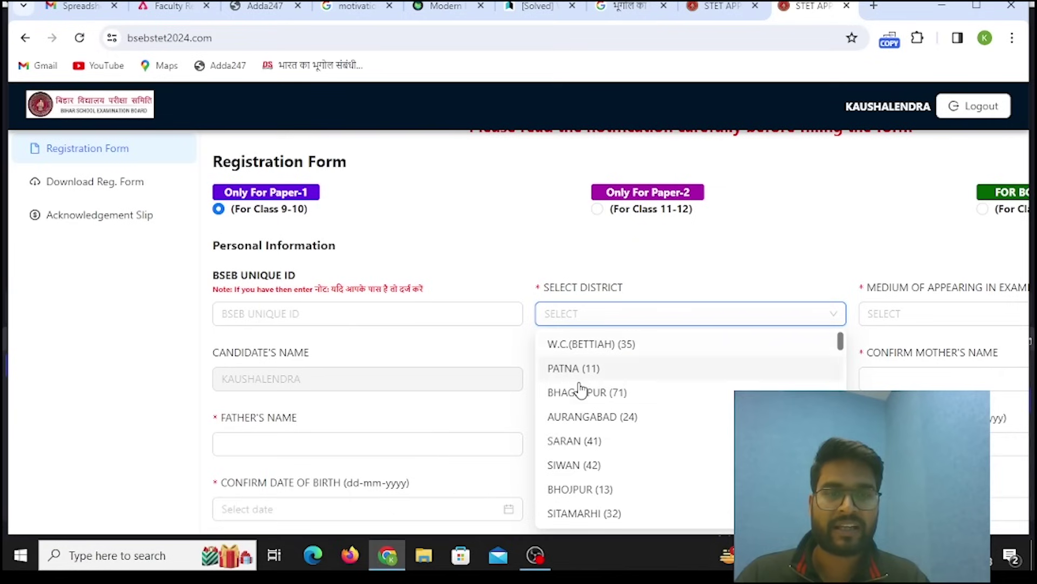
scroll(582, 389, down, 2)
scroll(581, 388, down, 1)
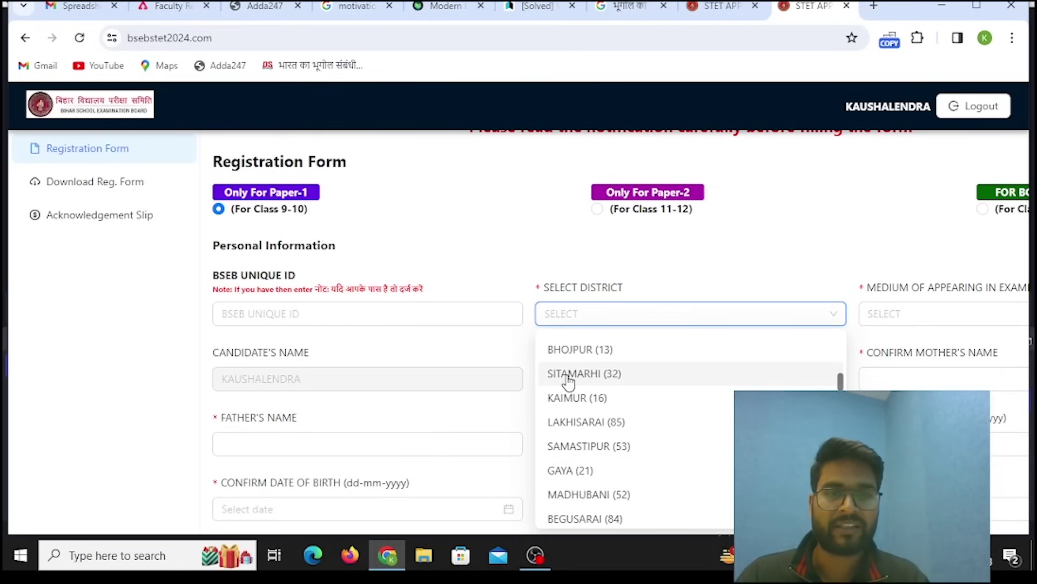
click(569, 378)
scroll(799, 346, right, 3)
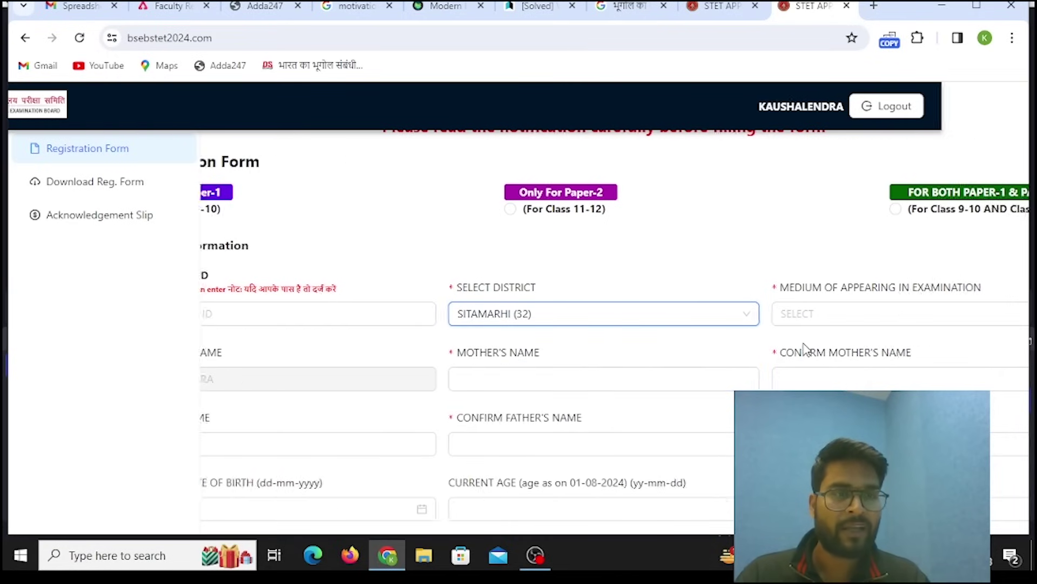
click(822, 322)
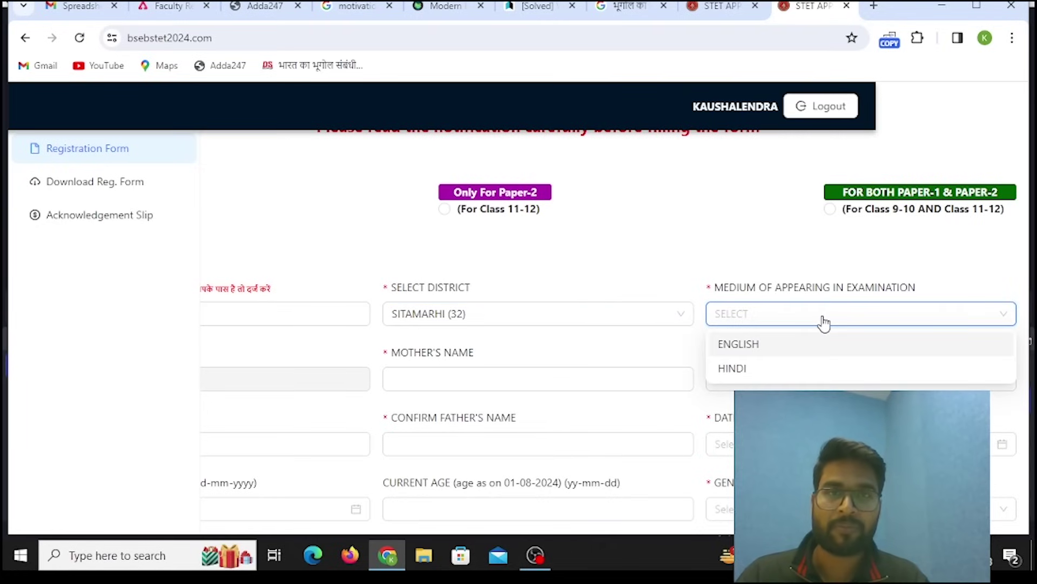
click(737, 373)
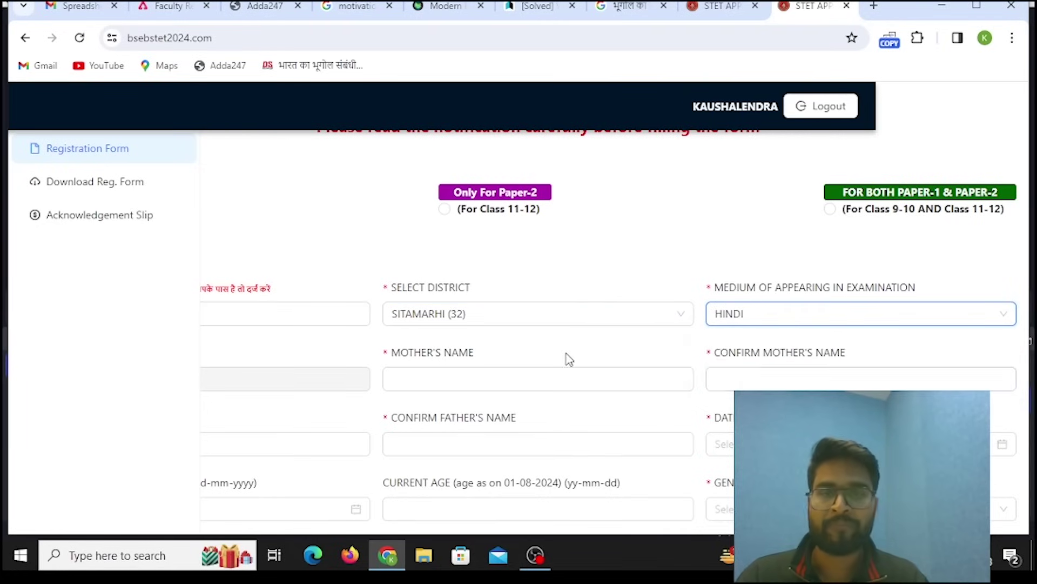
scroll(566, 359, left, 3)
scroll(565, 359, up, 1)
click(247, 339)
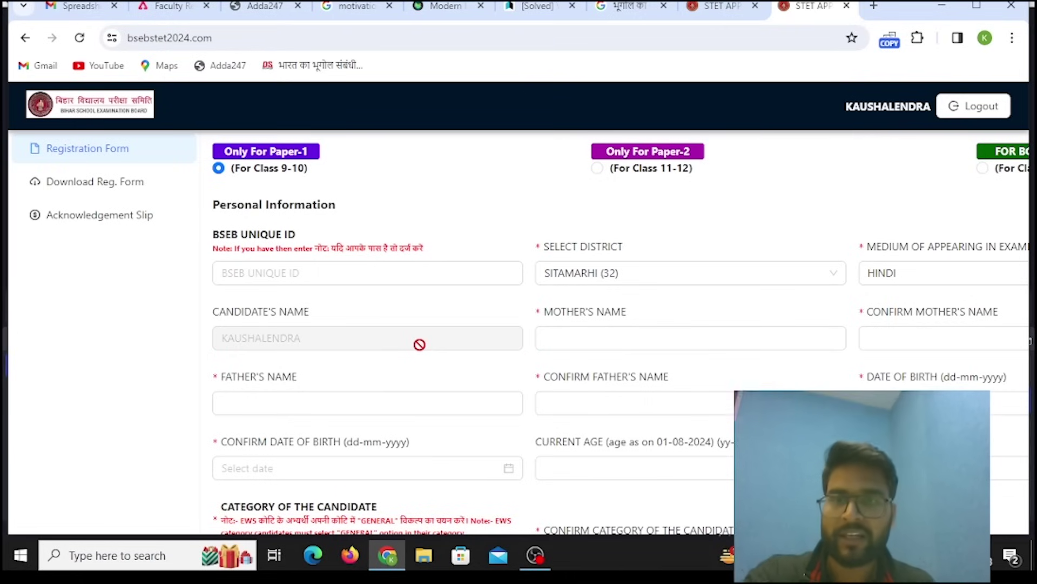
Enter the mother's and father's names with confirmations, the mother's name typed with a misspelling
click(593, 335)
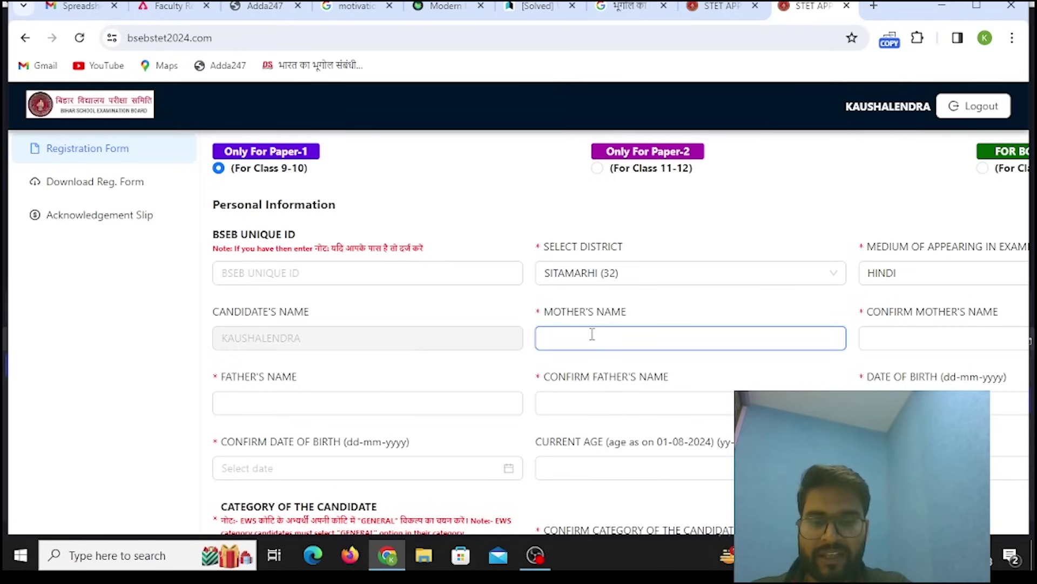
text(SAN)
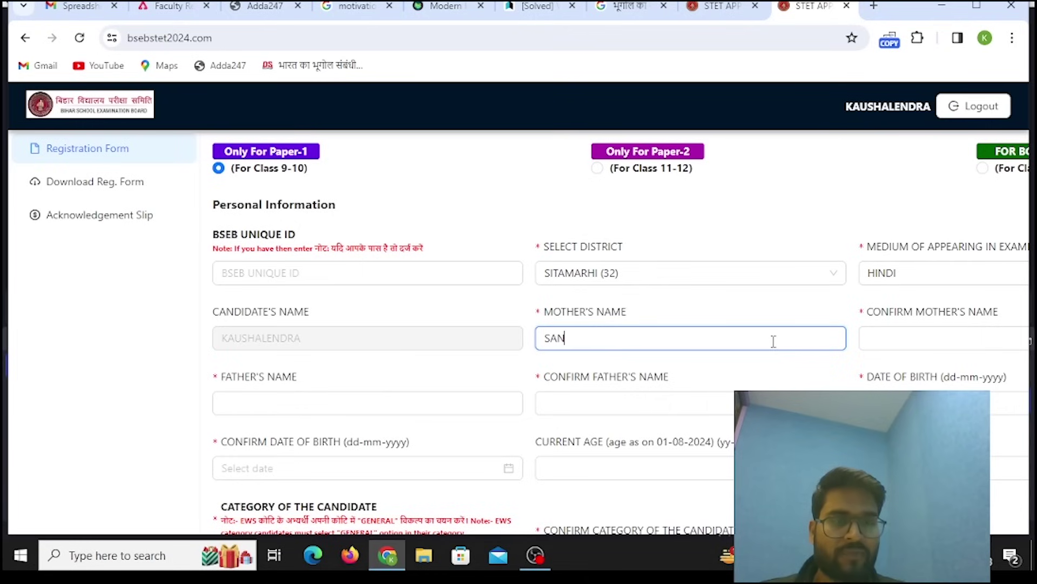
text(GGETA)
click(886, 334)
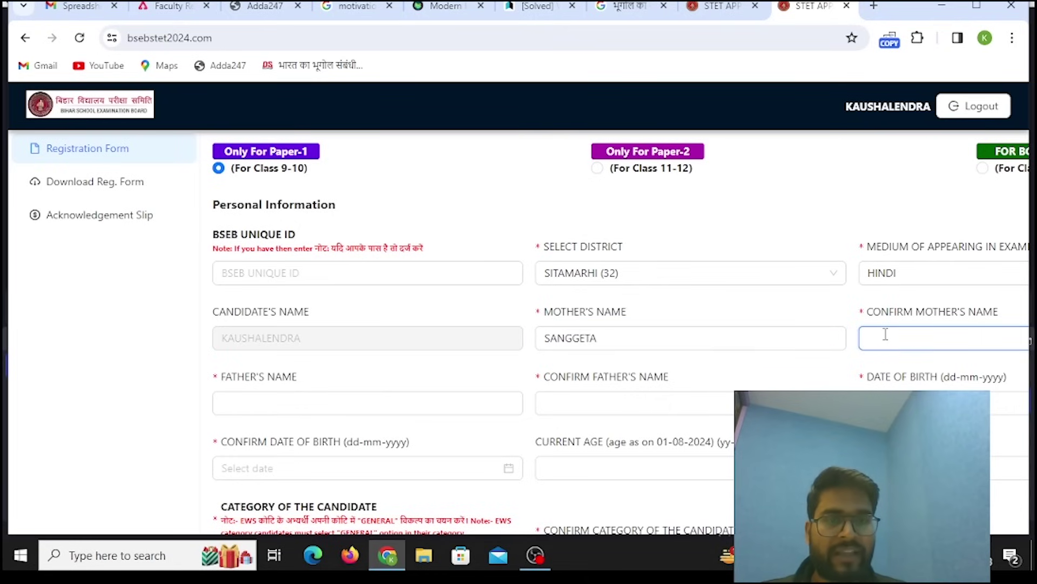
text(SANG)
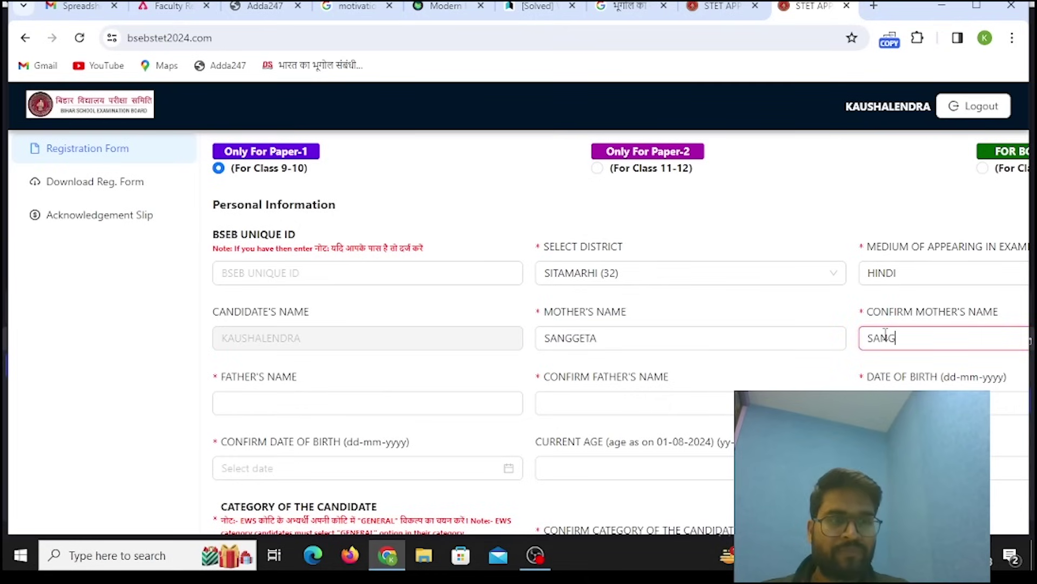
text(EETA)
click(400, 403)
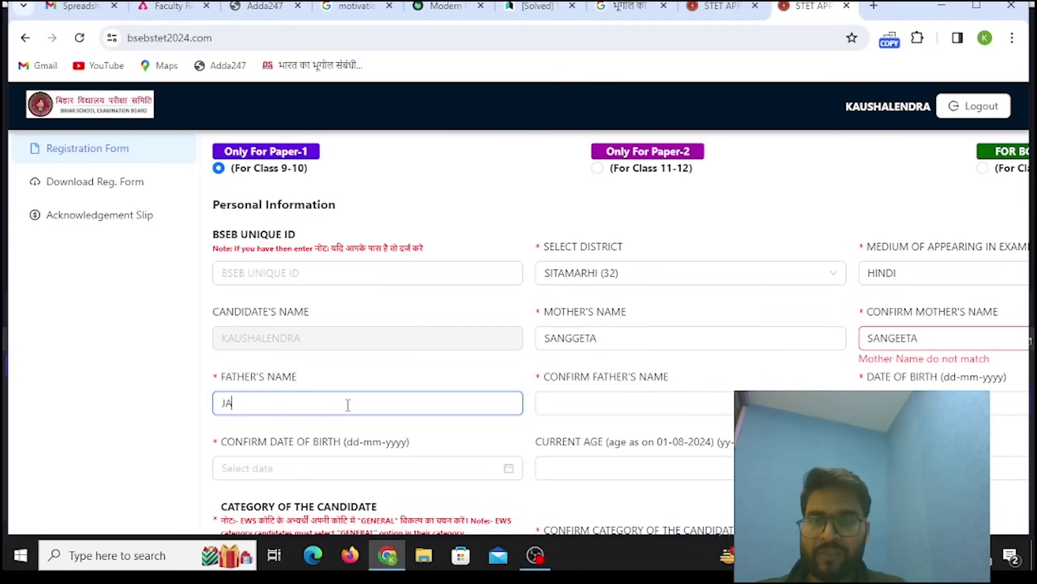
text(JAG)
click(562, 400)
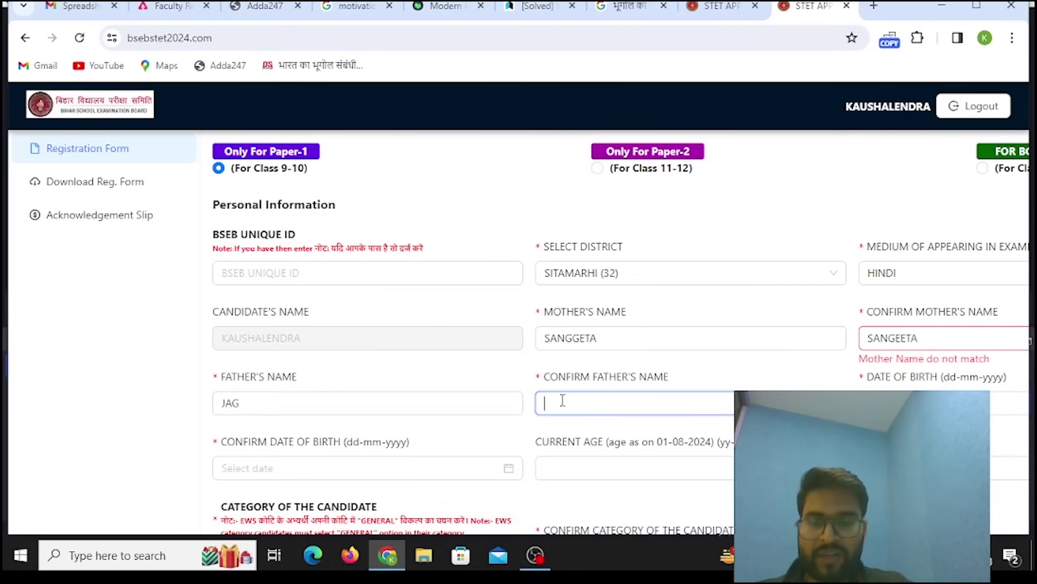
text(JAG)
key(Tab)
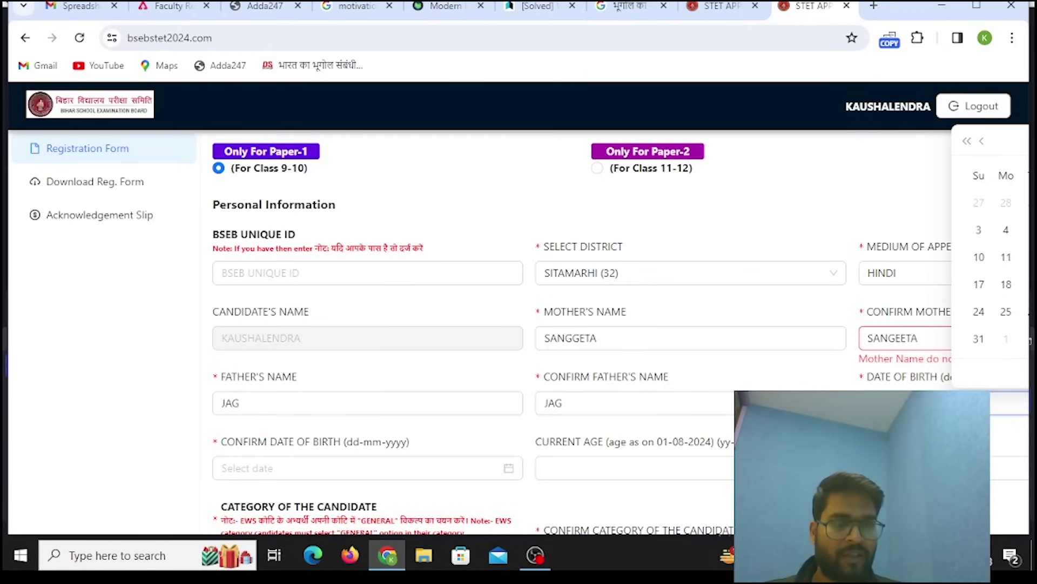
Open and close the date of birth and confirm date of birth calendars
click(965, 385)
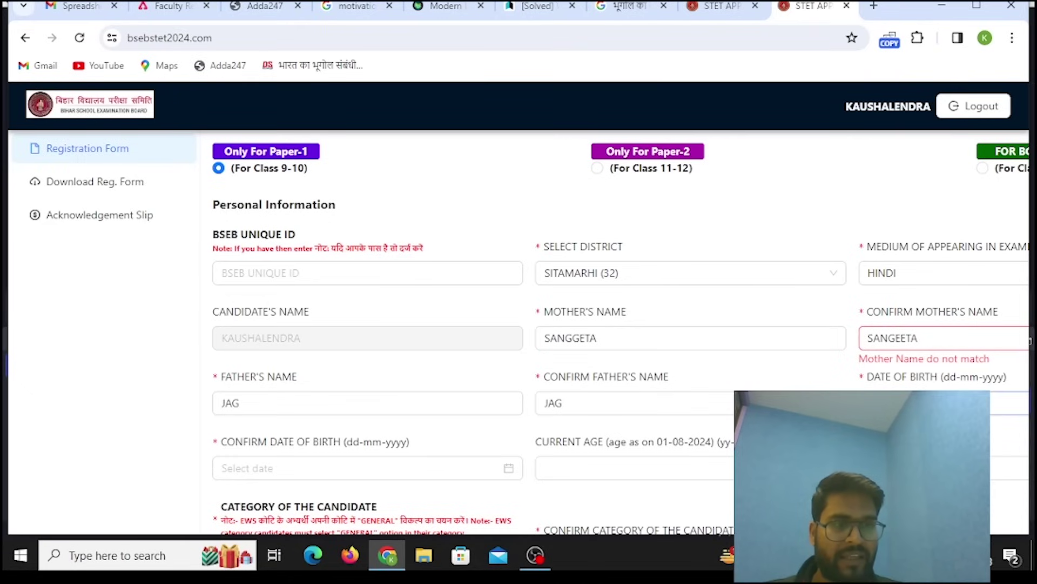
click(965, 402)
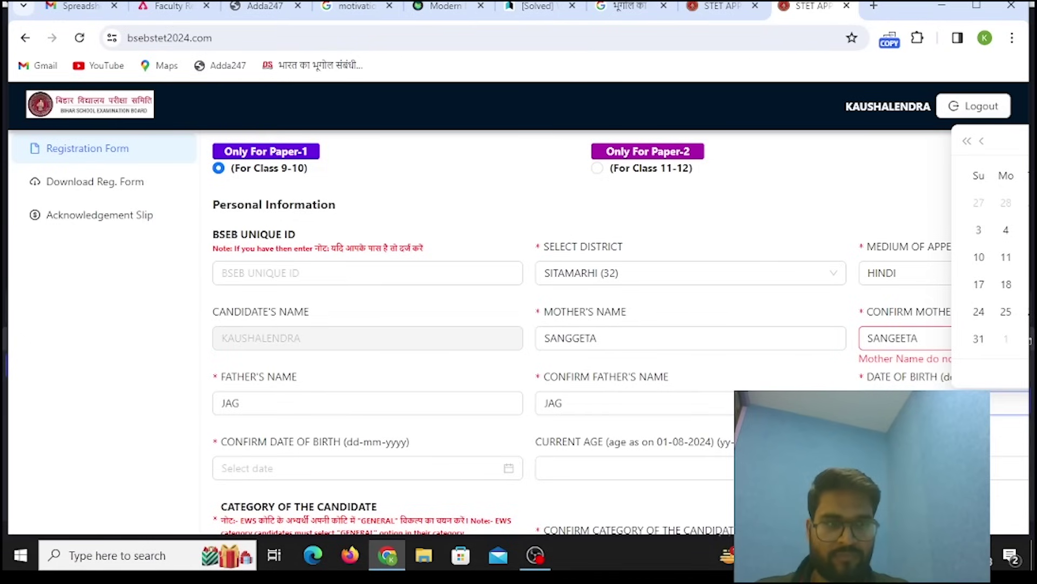
click(297, 468)
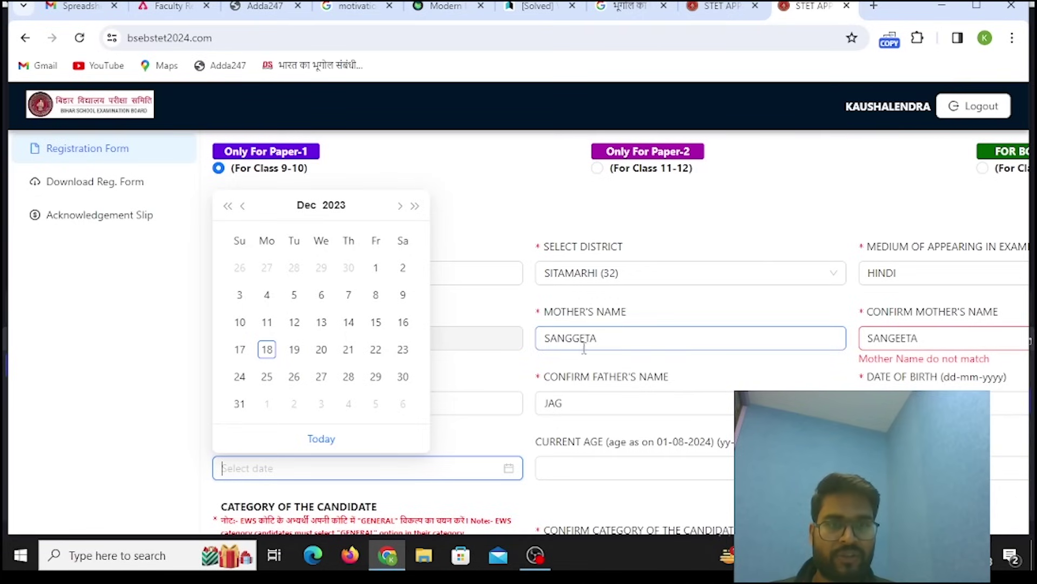
Fix the mother's name by deleting the extra G and adding the missing E
click(571, 336)
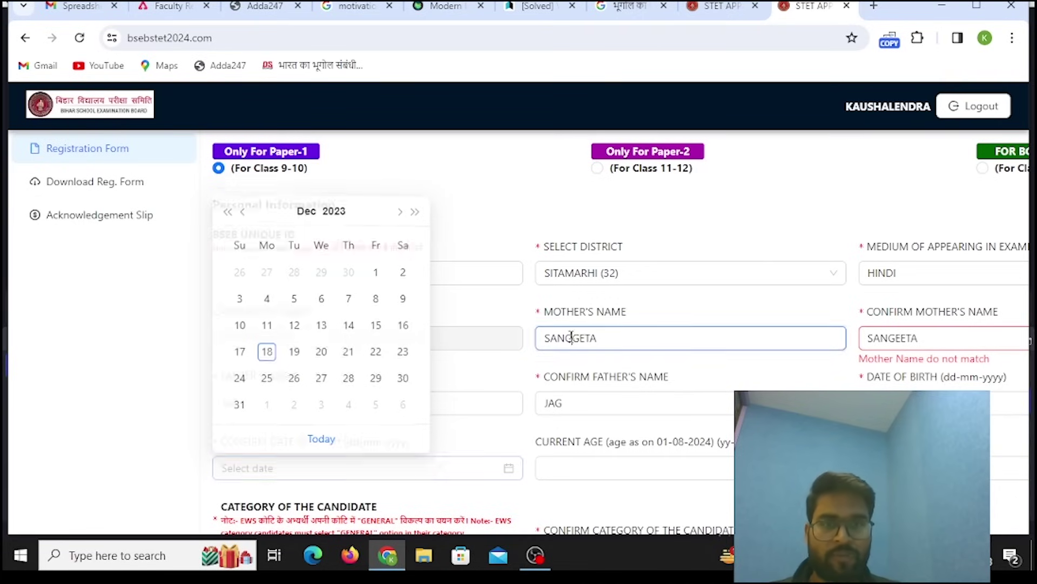
key(BackSpace)
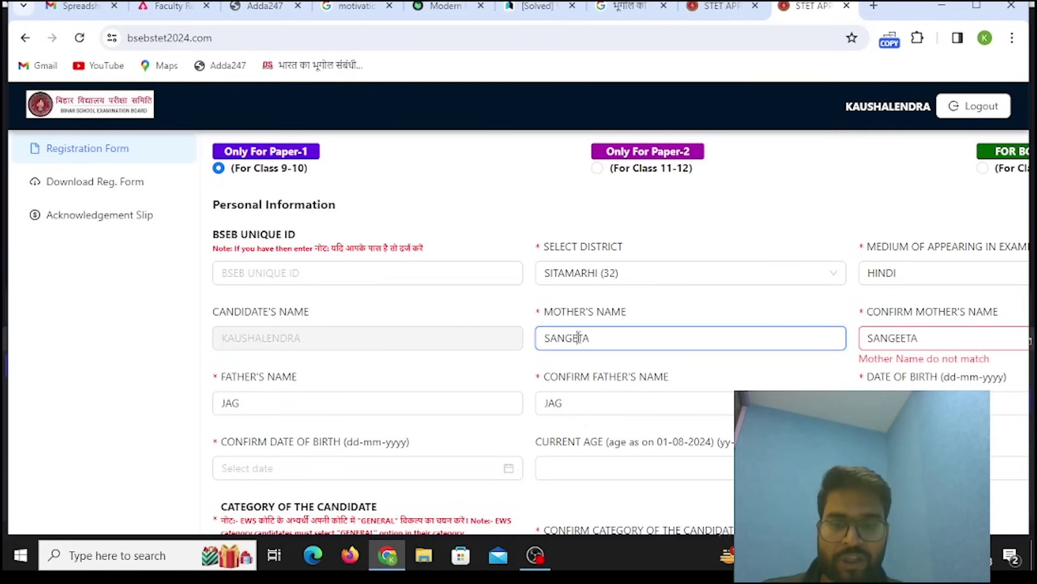
click(580, 337)
text(E)
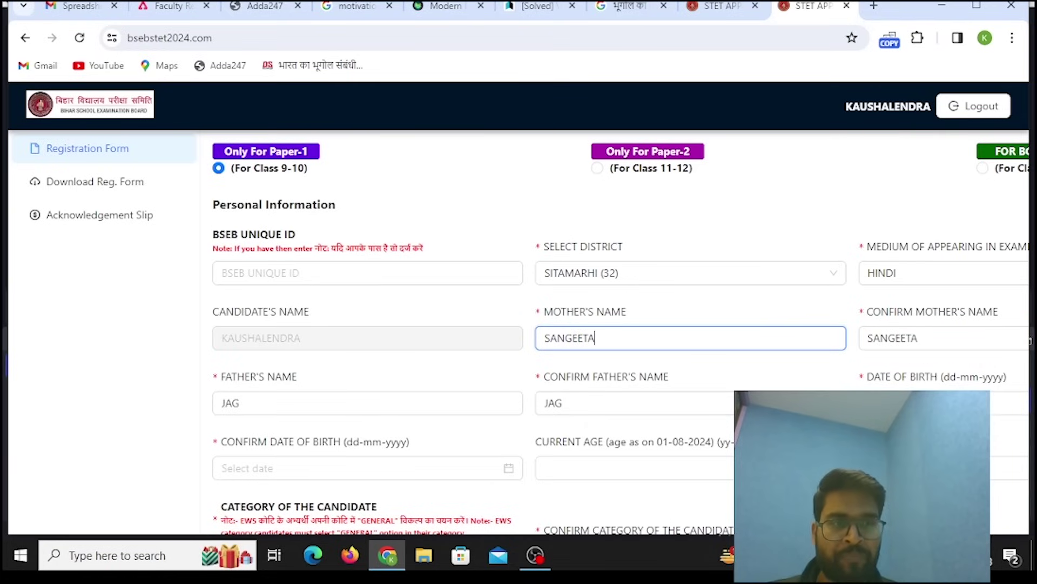
Pick 15 January 1993 in the calendar as the confirm date of birth
click(302, 466)
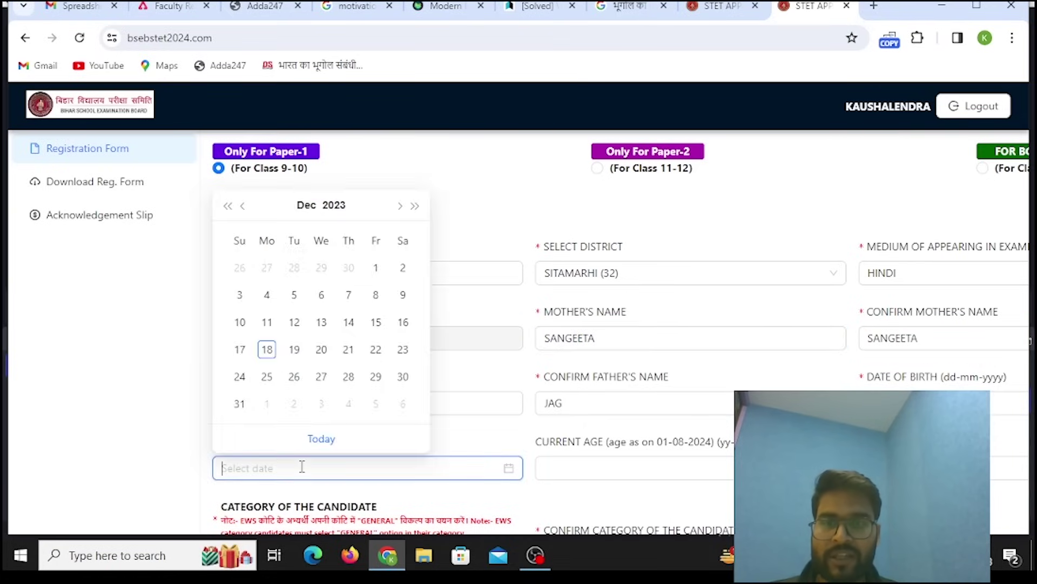
click(341, 206)
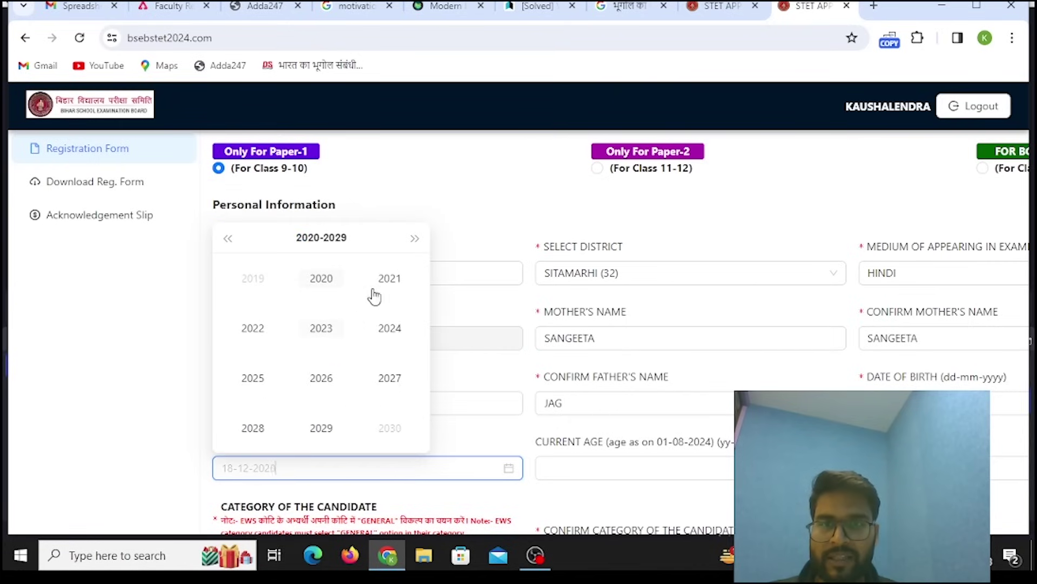
click(228, 240)
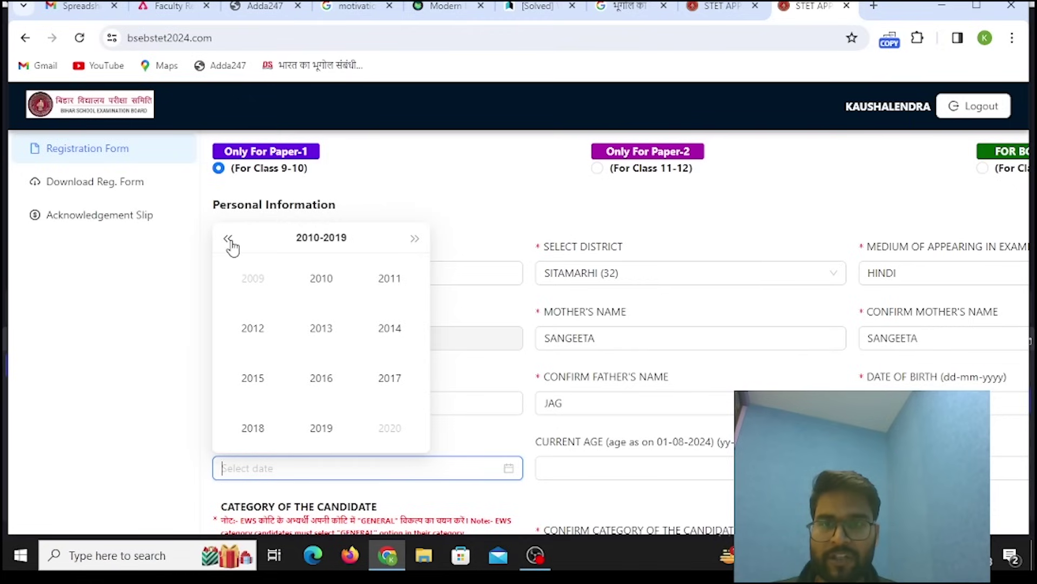
click(229, 240)
click(229, 240)
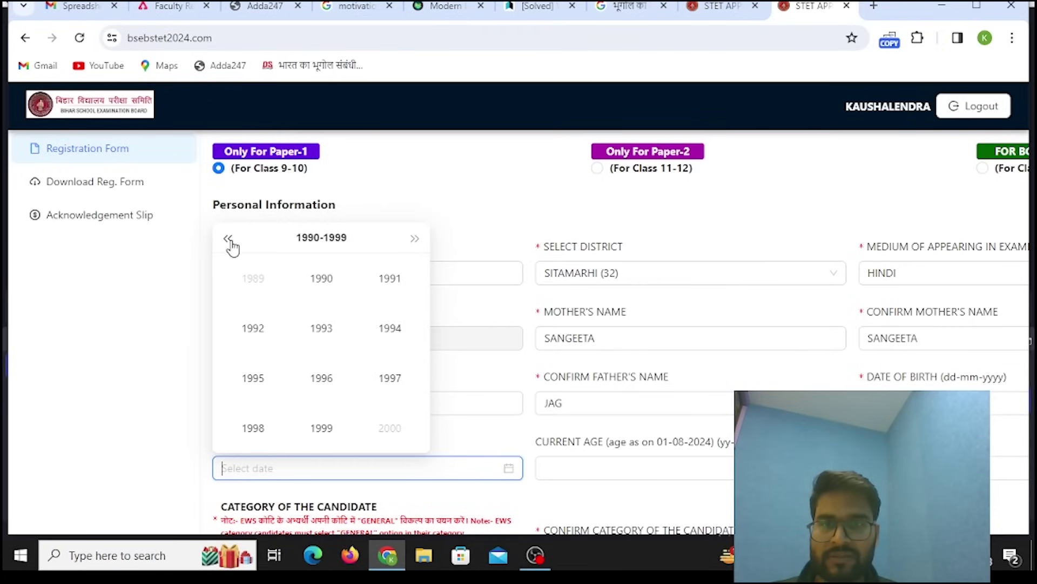
click(320, 330)
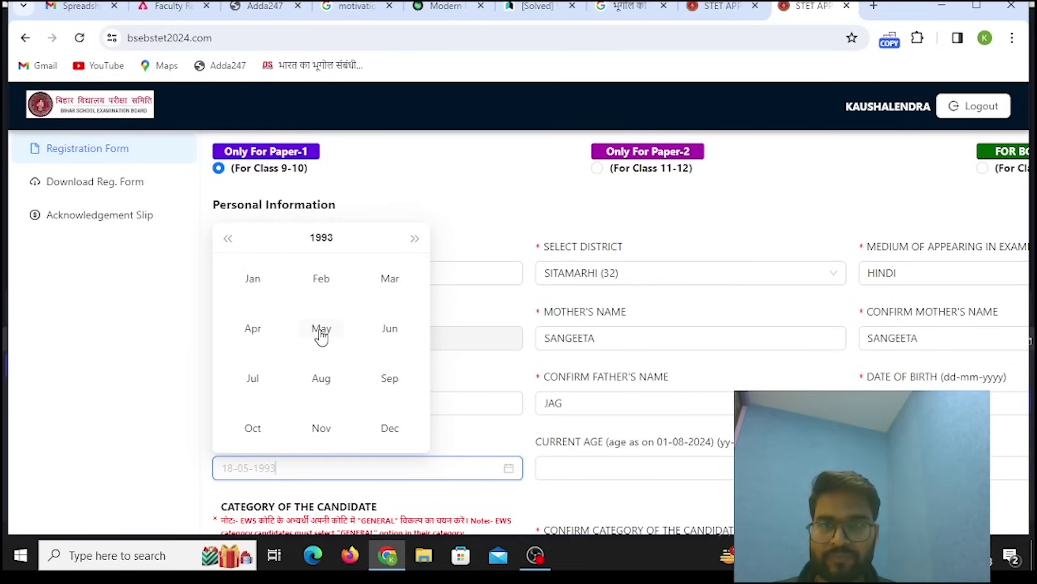
click(252, 278)
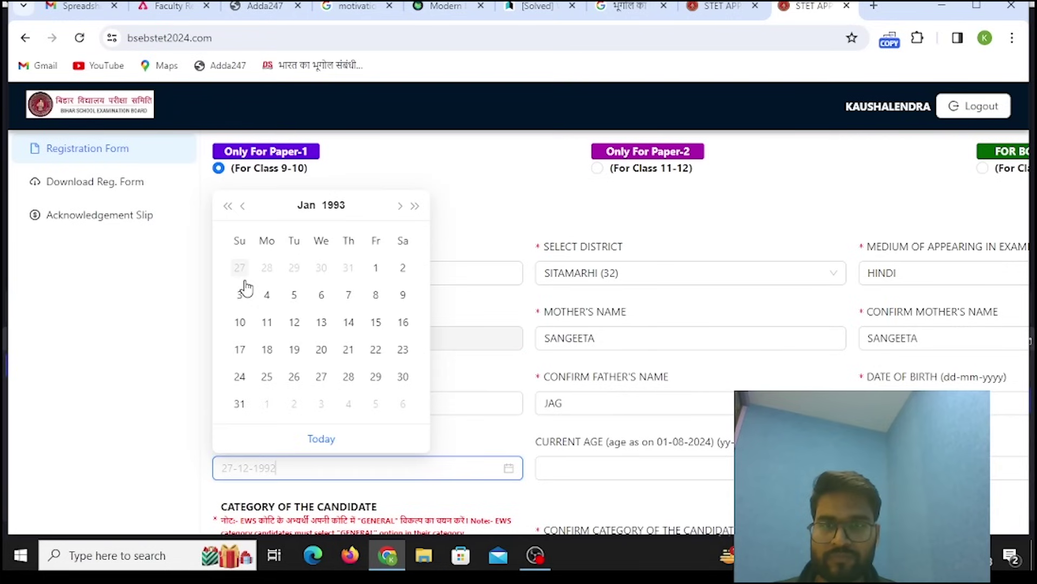
click(377, 322)
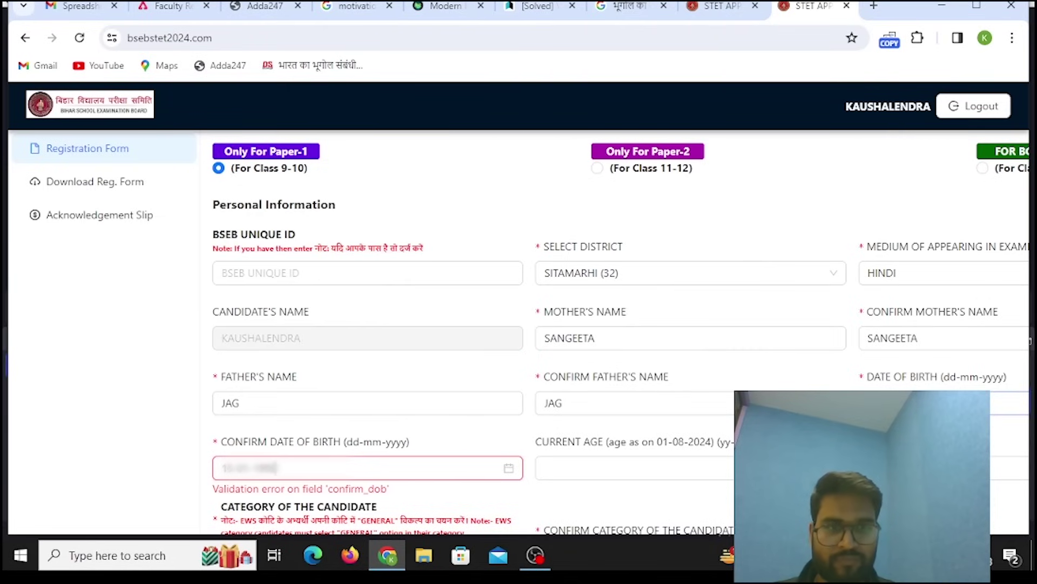
Pick 15 January 1993 as the date of birth so the current age shows 31-6-15
scroll(861, 196, up, 4)
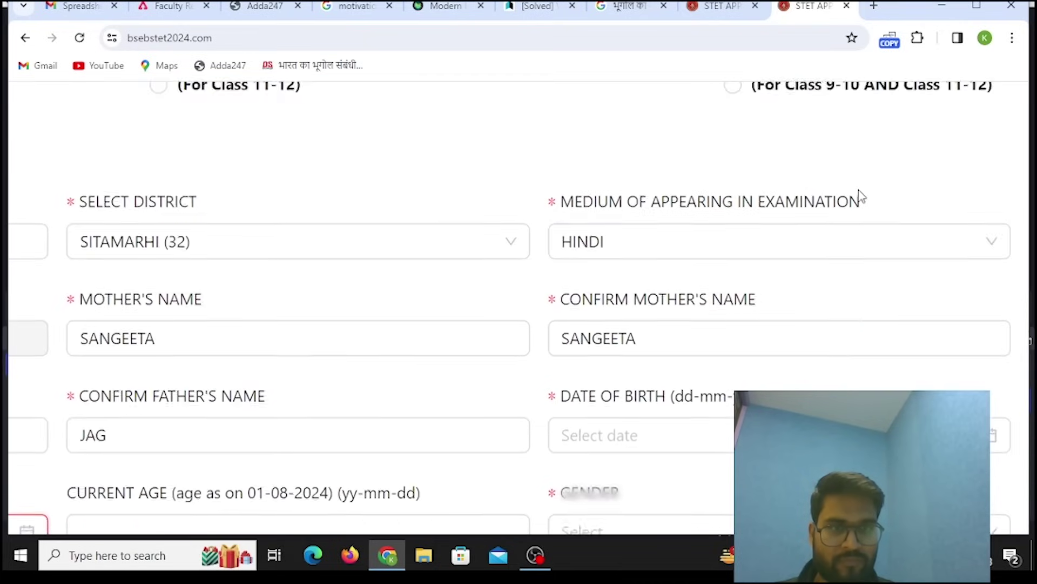
scroll(861, 196, down, 1)
click(678, 382)
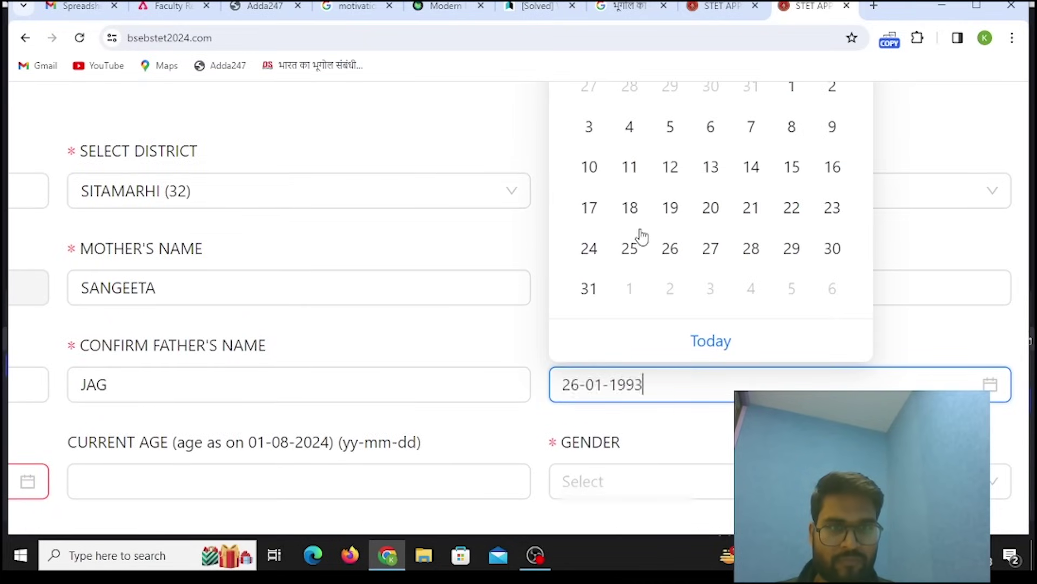
scroll(681, 126, up, 2)
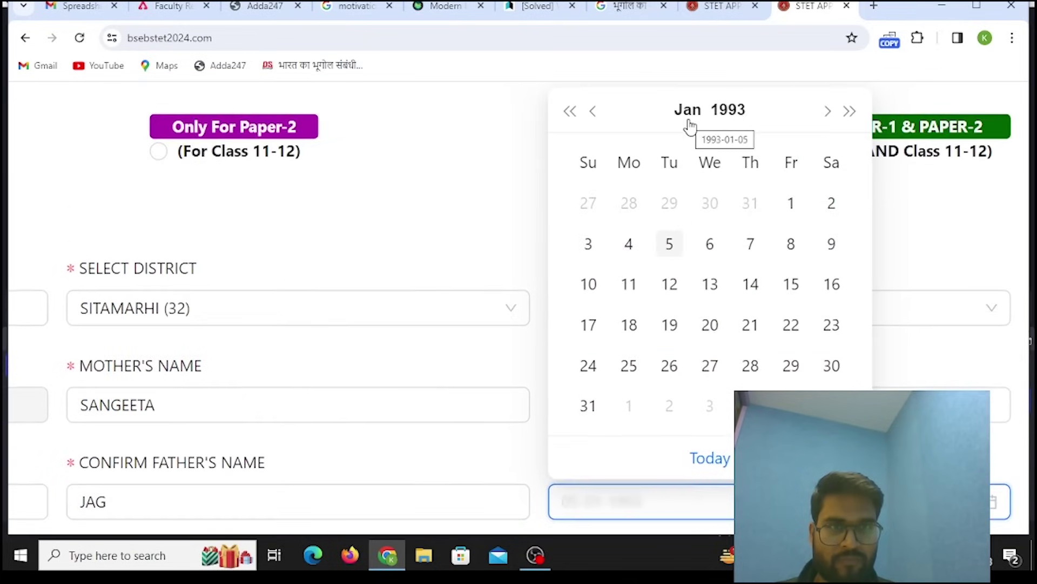
click(574, 110)
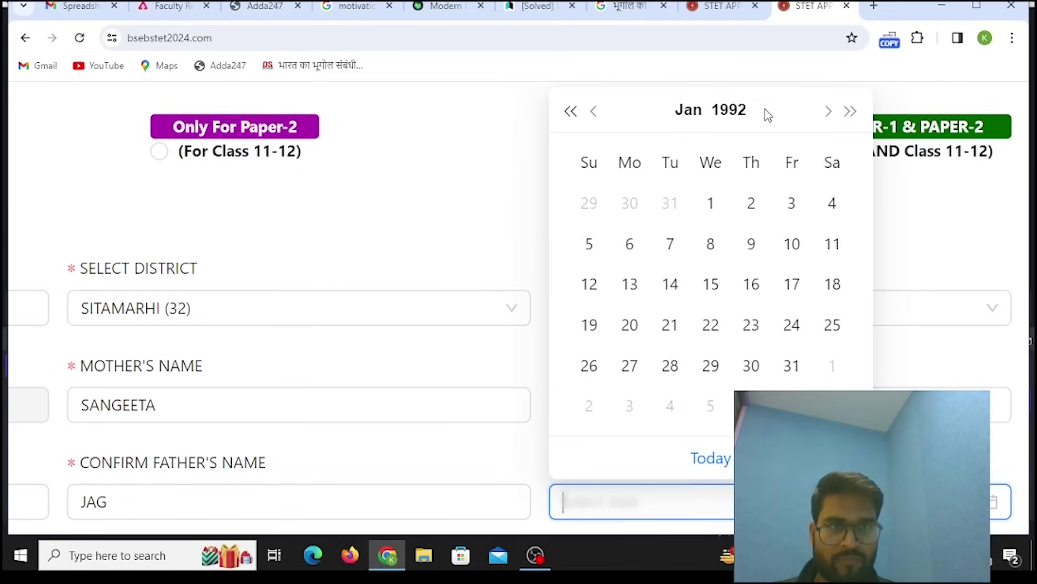
click(849, 111)
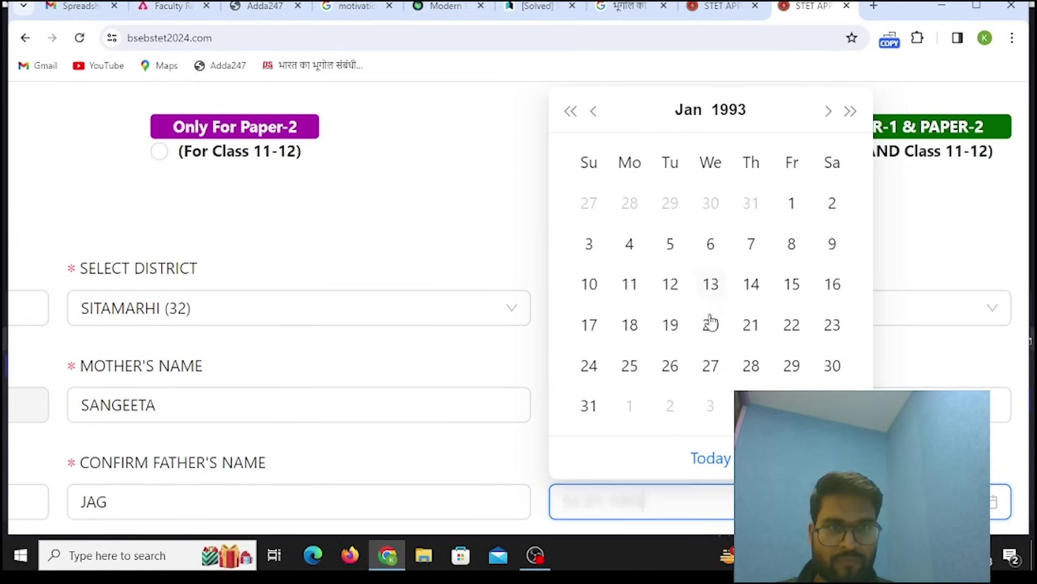
click(792, 286)
key(ctrl+minus)
key(ctrl+minus)
key(ctrl+minus)
key(ctrl+minus)
scroll(521, 355, down, 3)
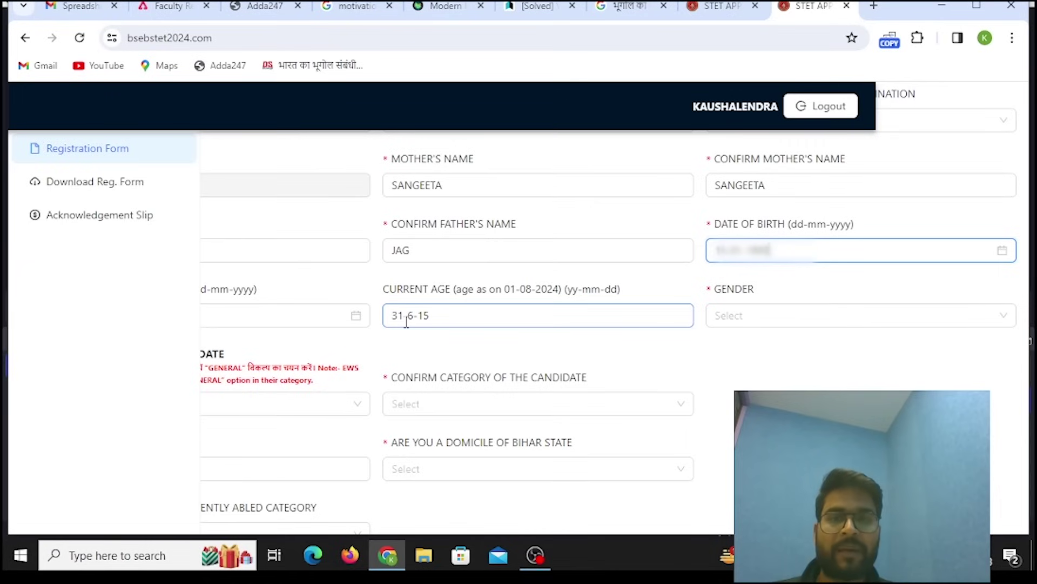
Choose MALE from the Gender dropdown
click(728, 324)
click(731, 349)
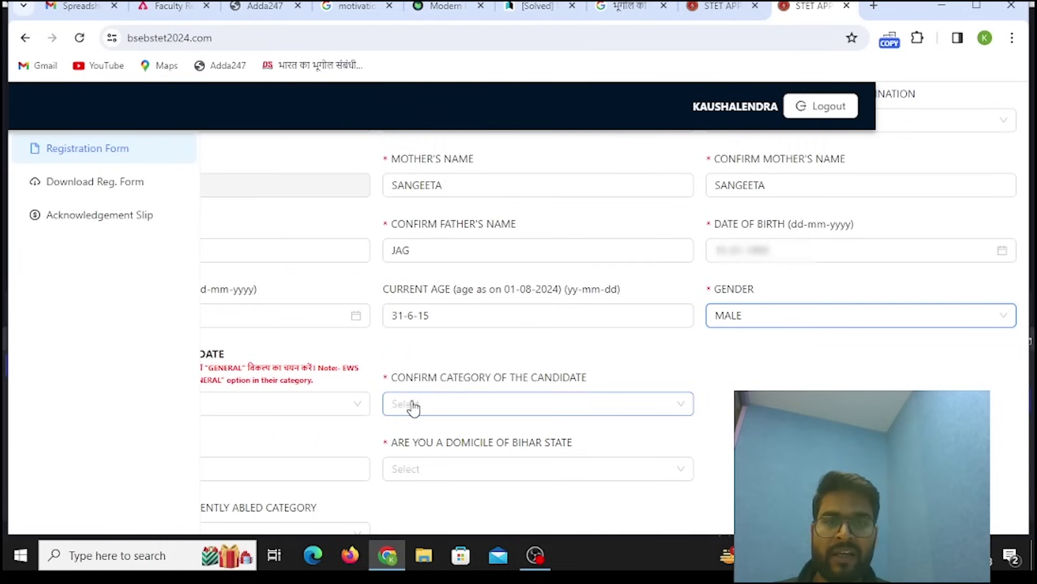
scroll(486, 398, down, 1)
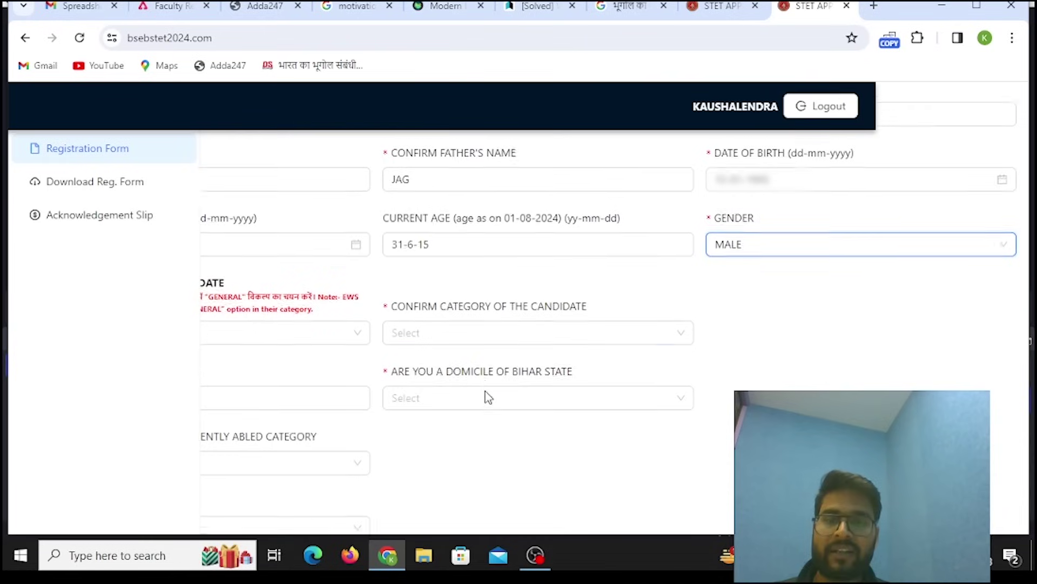
Confirm the category as GENERAL and answer NO to the Bihar domicile question
click(440, 326)
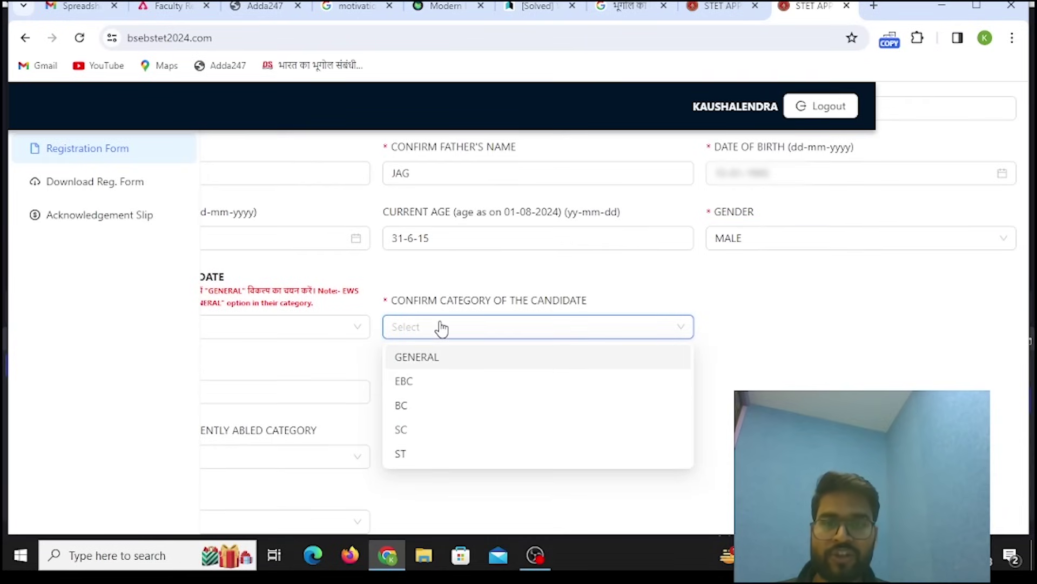
click(418, 358)
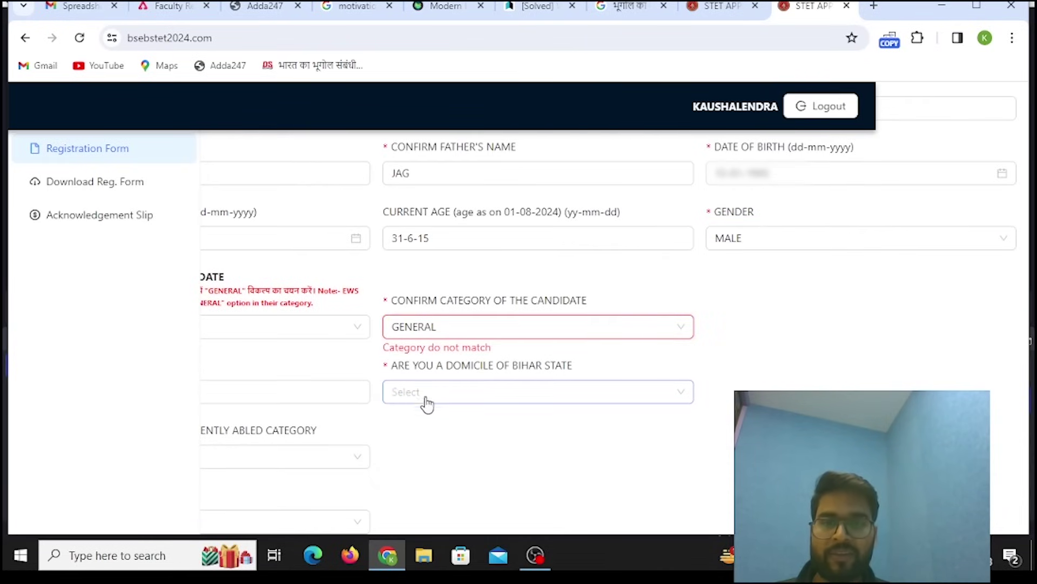
click(422, 399)
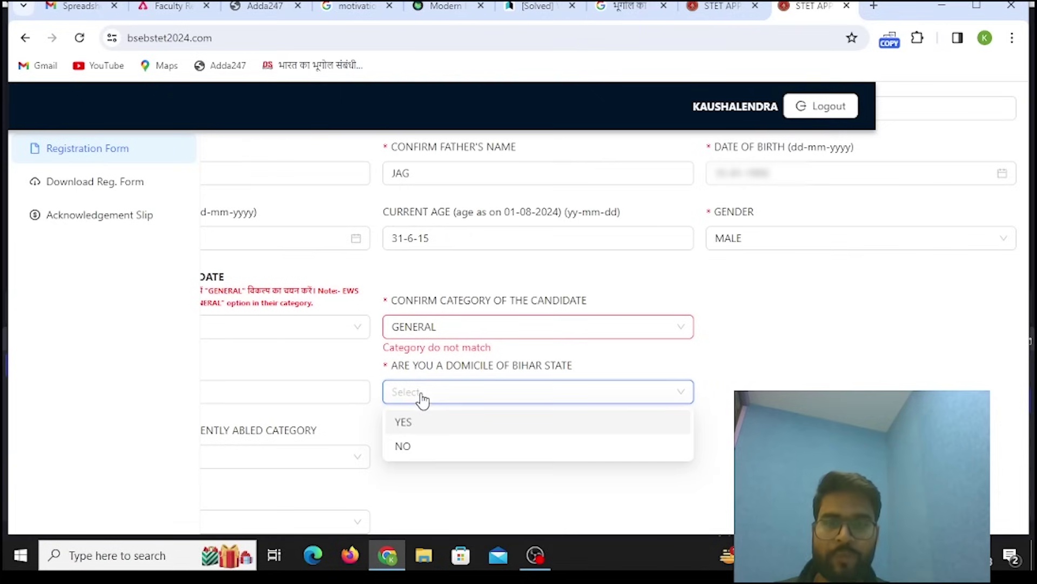
click(407, 427)
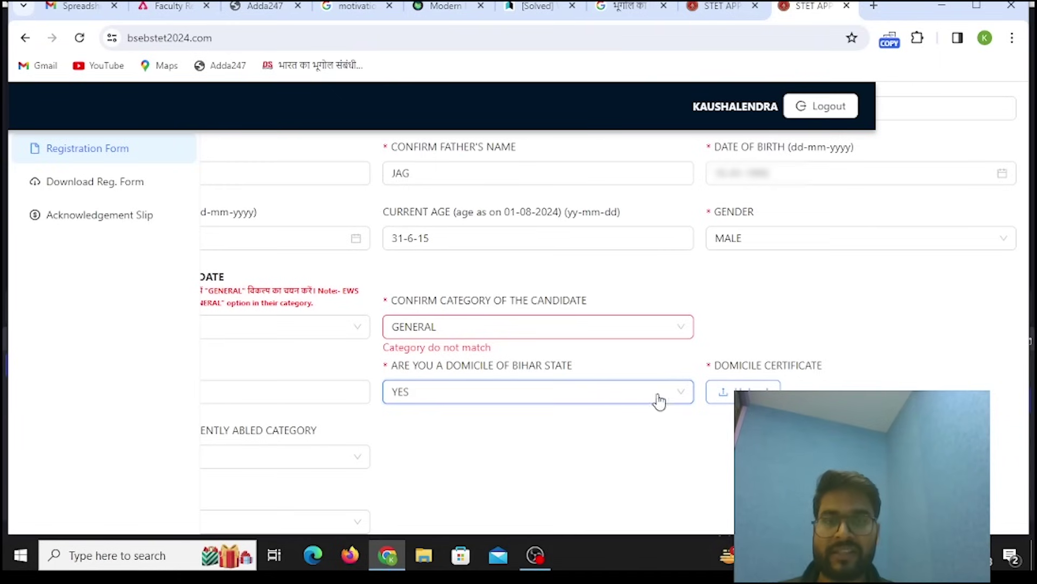
click(512, 401)
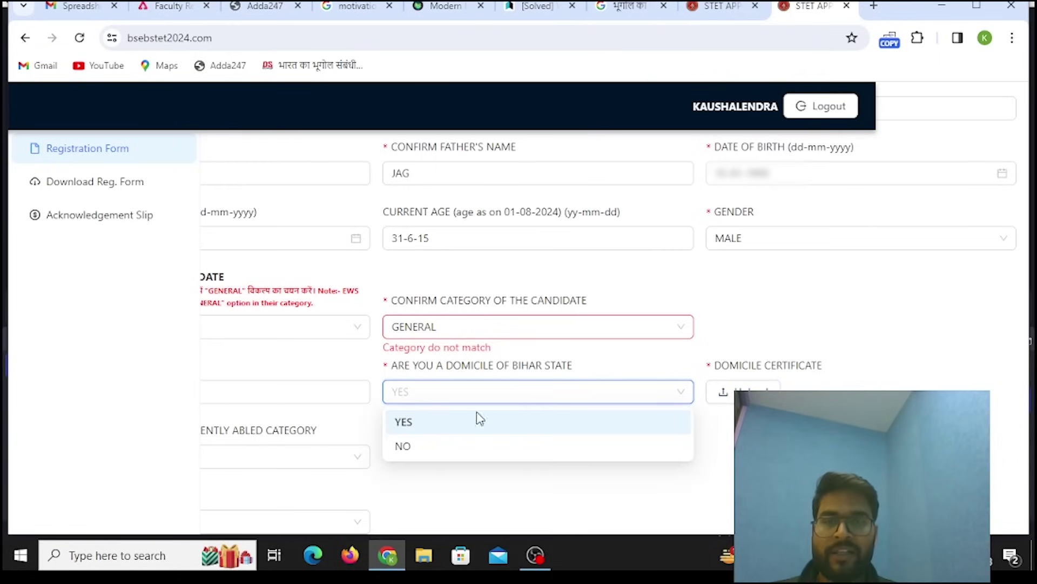
click(404, 450)
scroll(584, 391, down, 3)
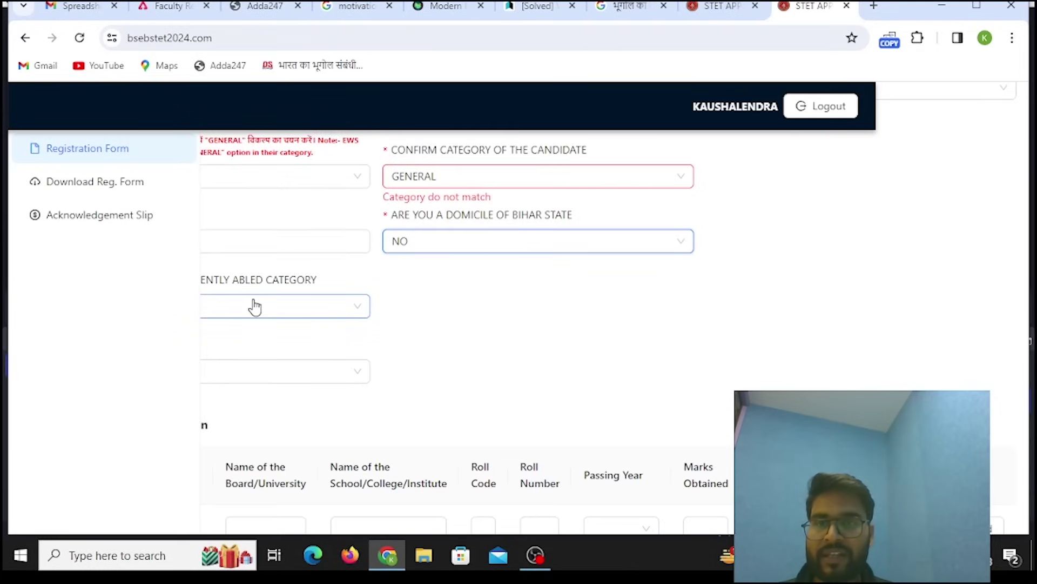
Answer NO to both the differently abled and ex-service man questions
click(355, 308)
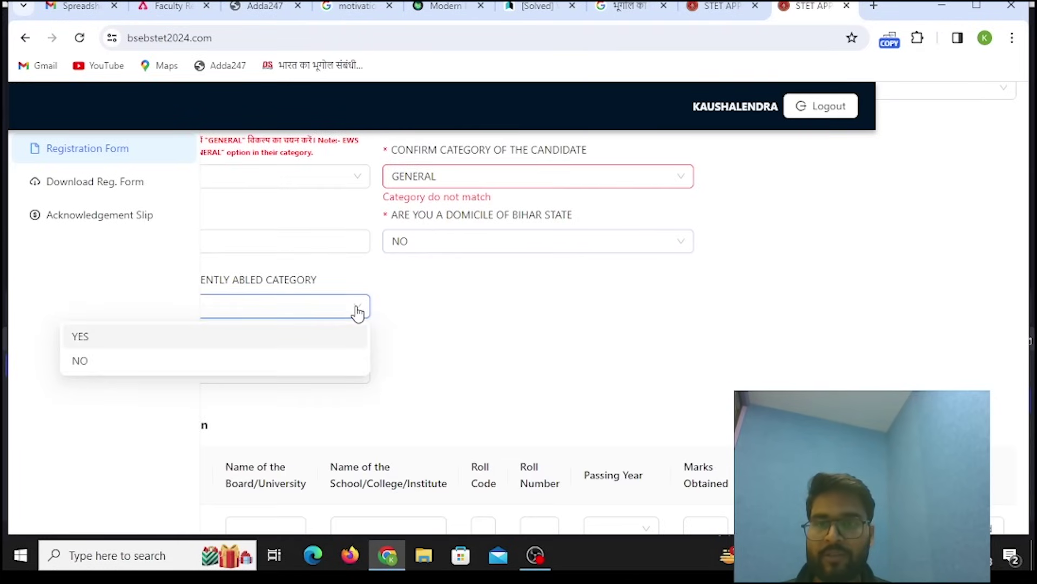
click(84, 366)
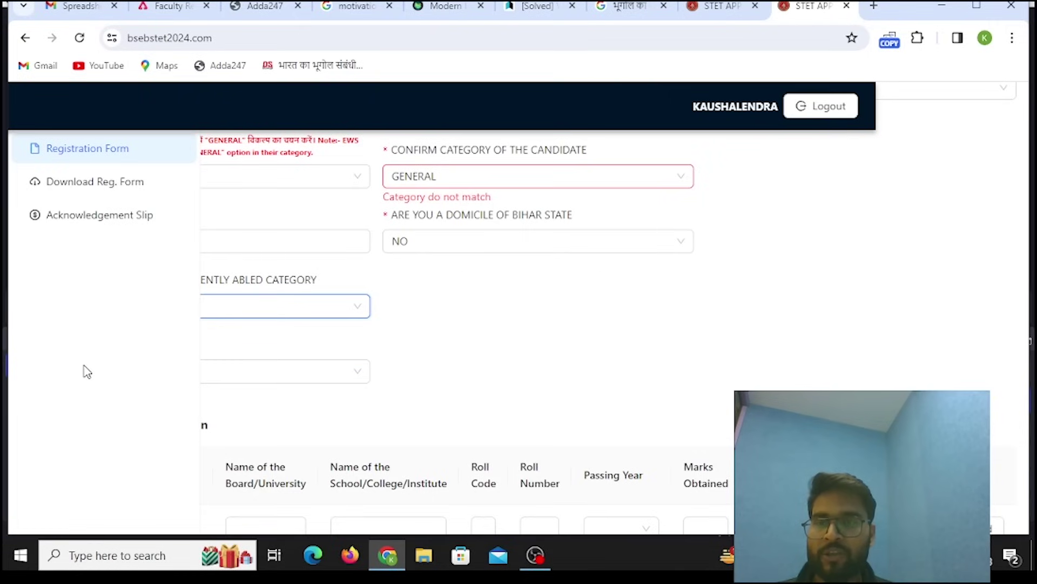
click(255, 376)
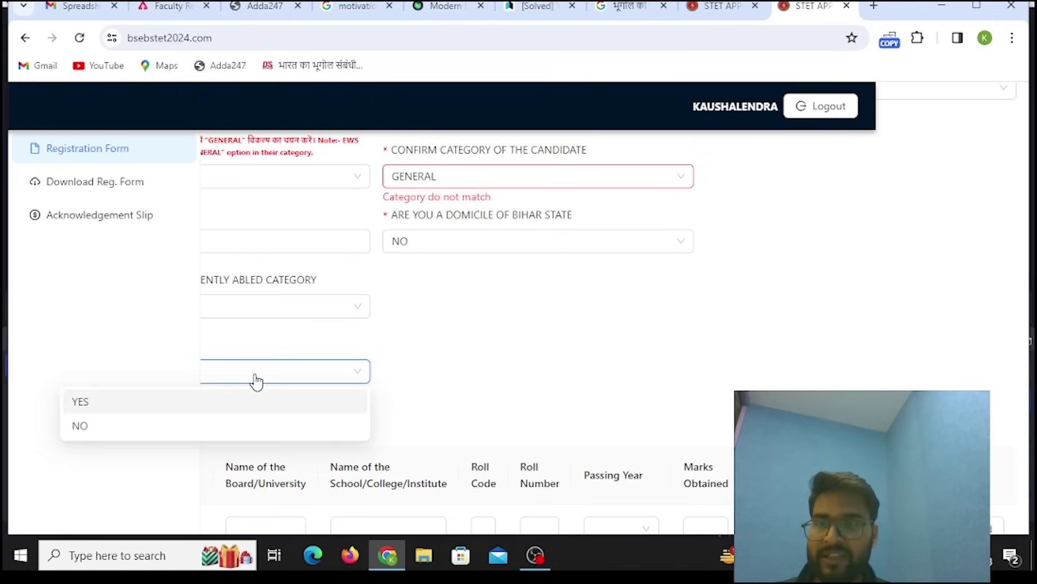
click(75, 427)
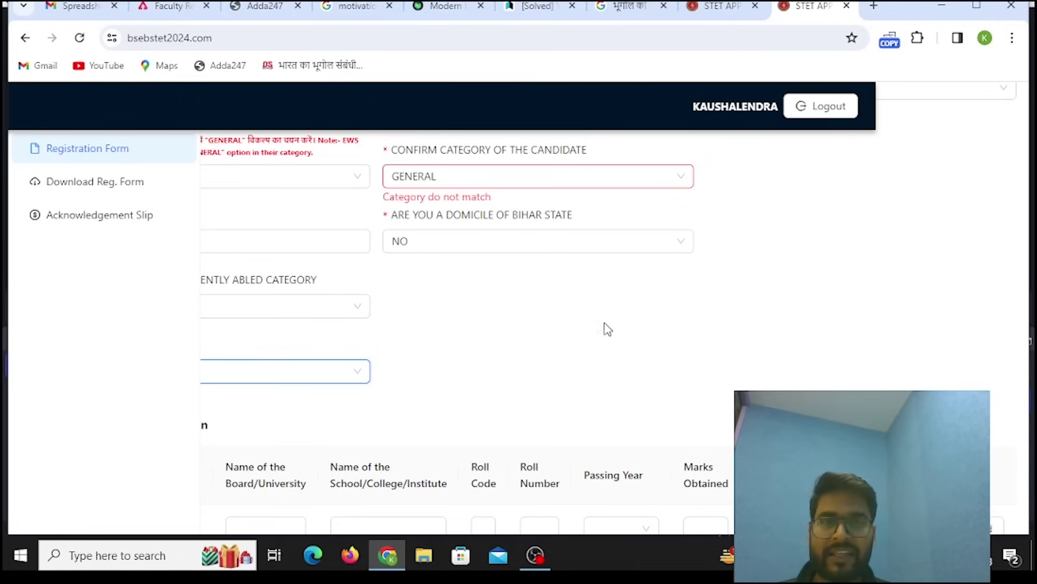
scroll(315, 244, up, 8)
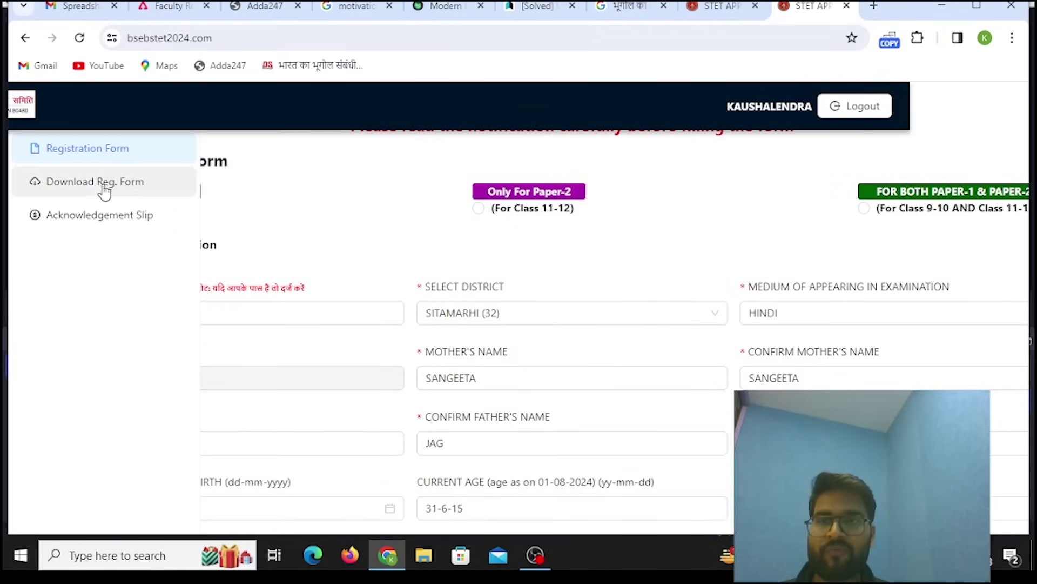
scroll(559, 256, up, 1)
scroll(557, 248, down, 10)
scroll(557, 248, up, 5)
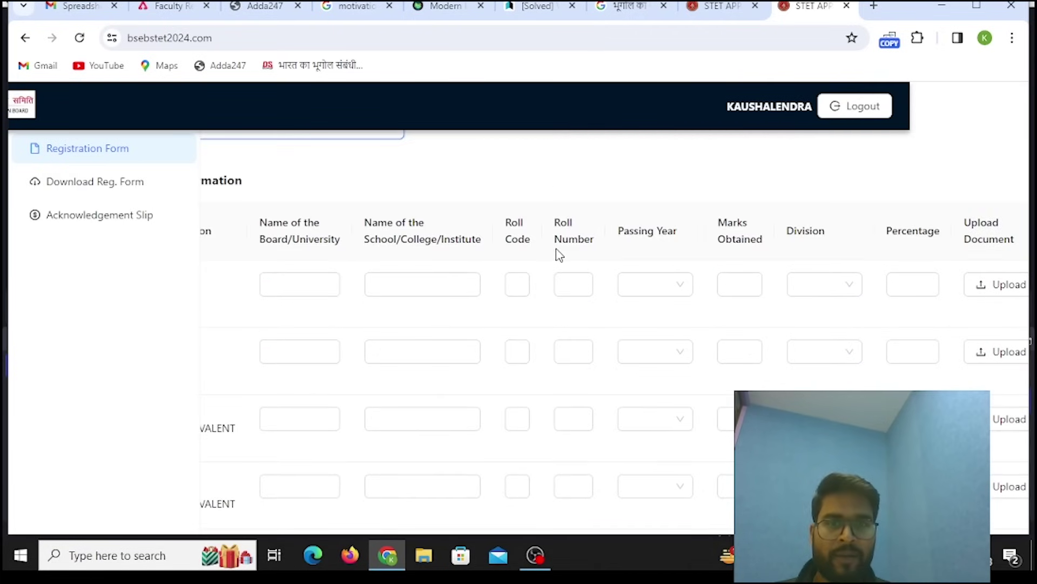
scroll(559, 252, left, 2)
scroll(559, 255, left, 1)
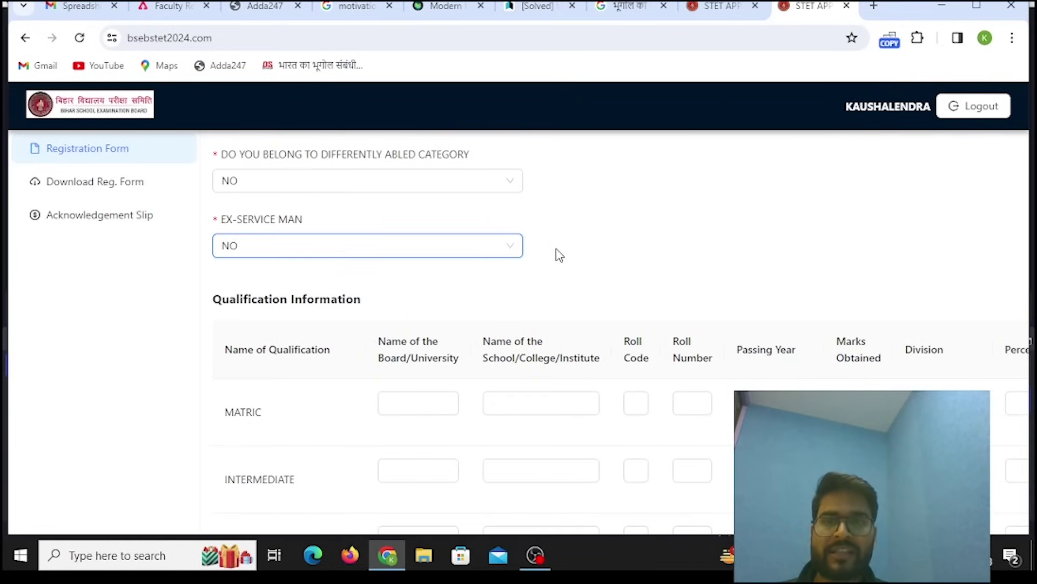
scroll(424, 420, down, 2)
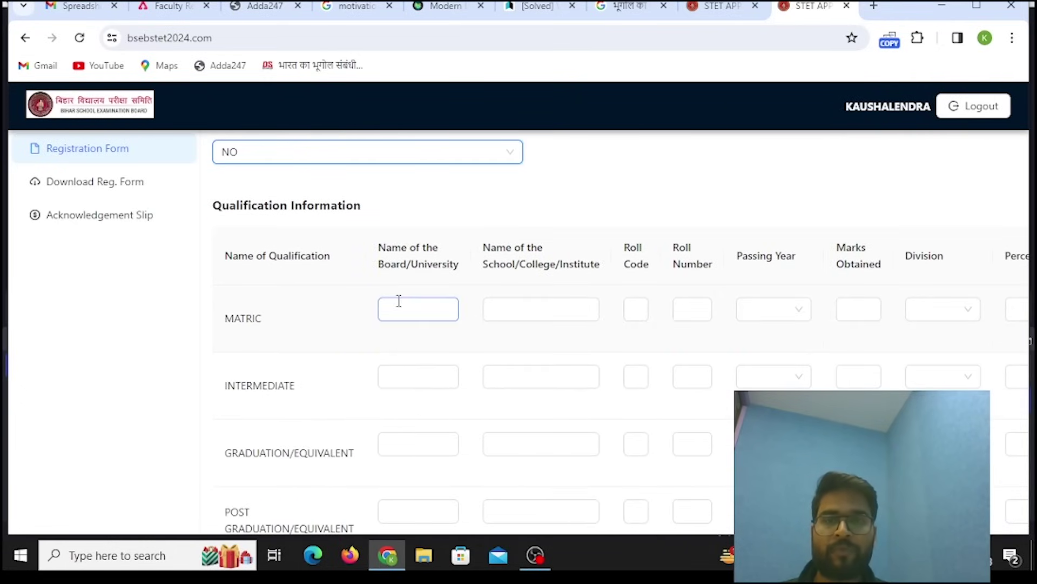
click(551, 301)
scroll(551, 301, right, 2)
click(551, 301)
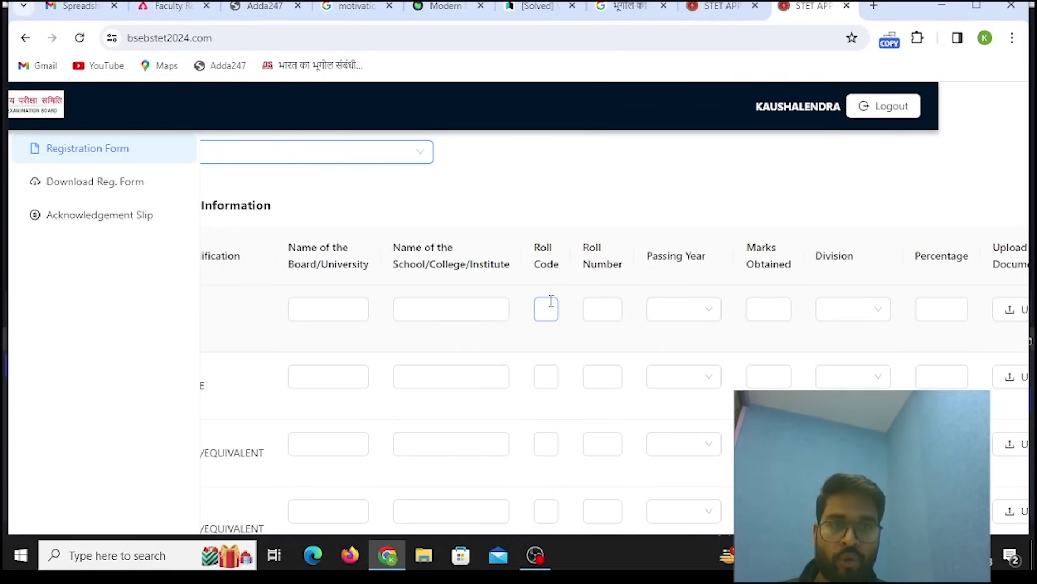
scroll(551, 301, right, 2)
click(699, 322)
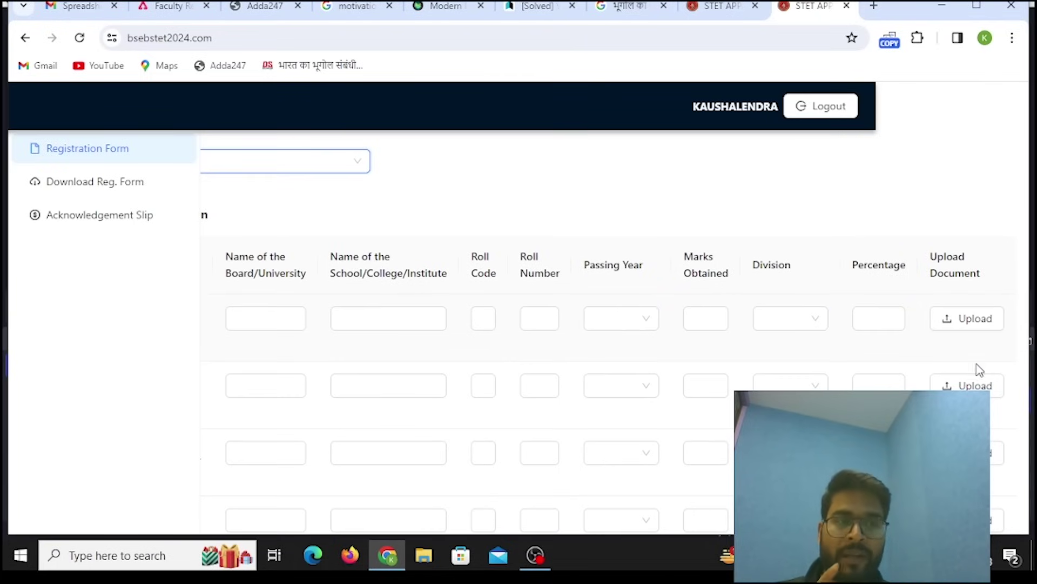
scroll(646, 357, left, 3)
scroll(646, 356, down, 4)
scroll(646, 357, up, 4)
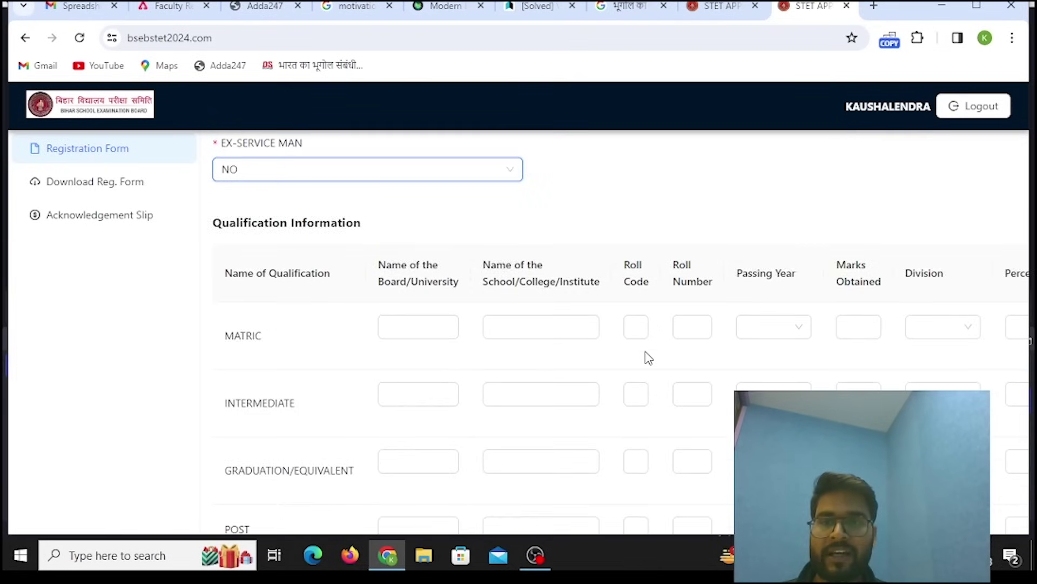
scroll(649, 358, up, 1)
scroll(646, 351, down, 4)
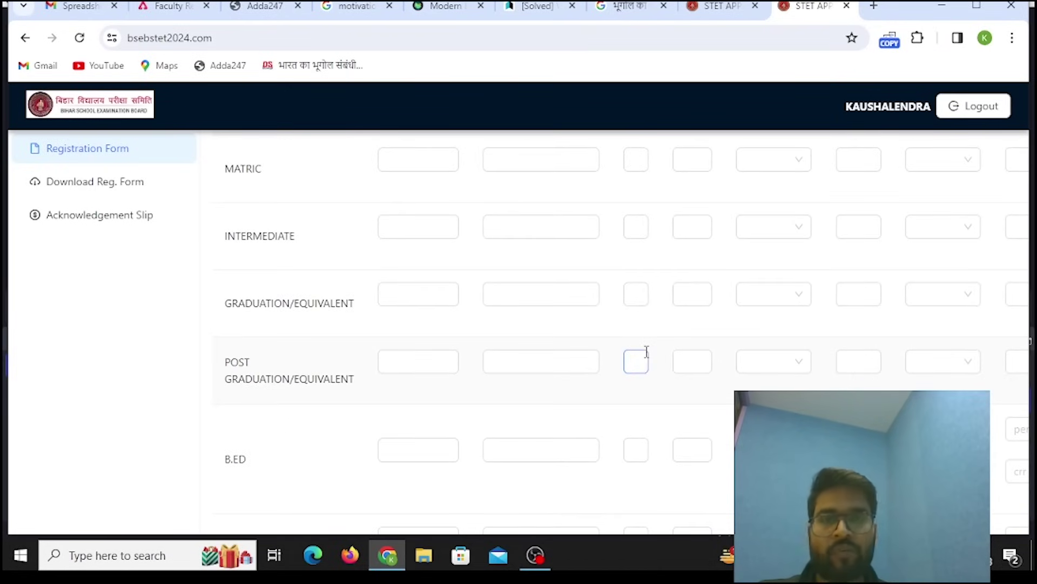
scroll(646, 352, down, 1)
scroll(649, 358, down, 1)
scroll(646, 354, down, 4)
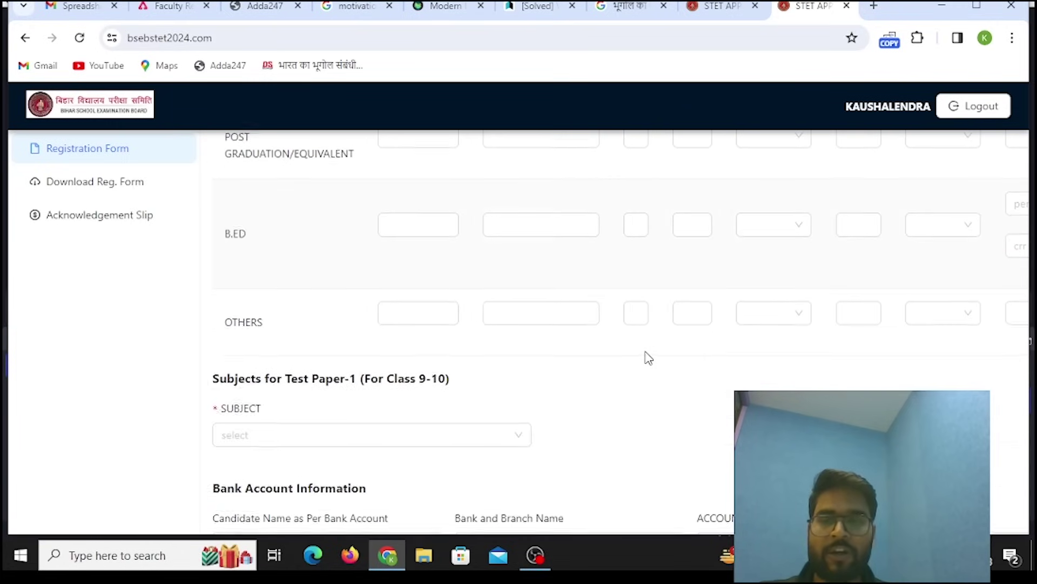
scroll(646, 357, right, 1)
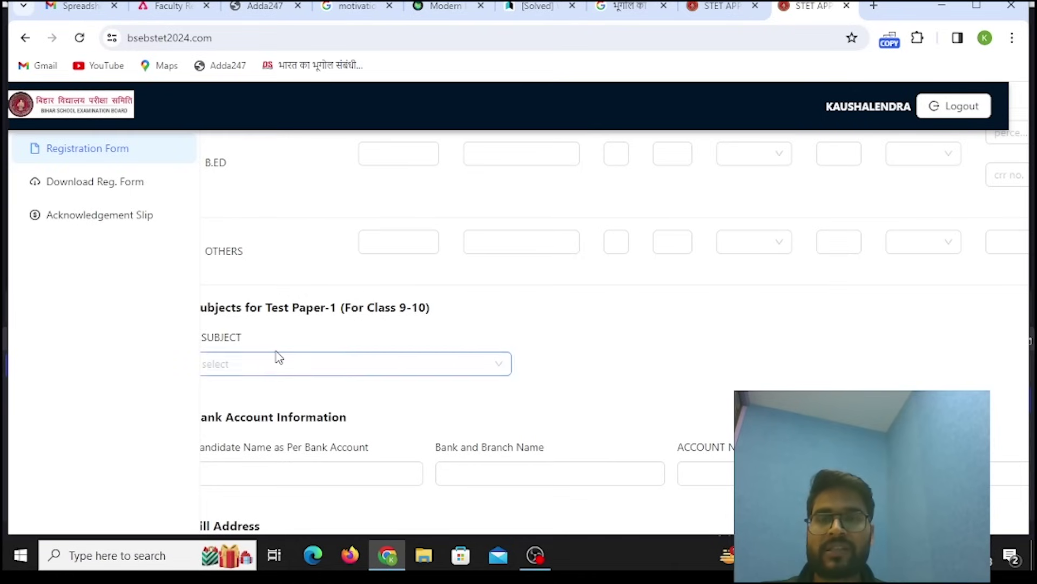
Choose Social Science (112) as the Test Paper-1 subject
click(276, 368)
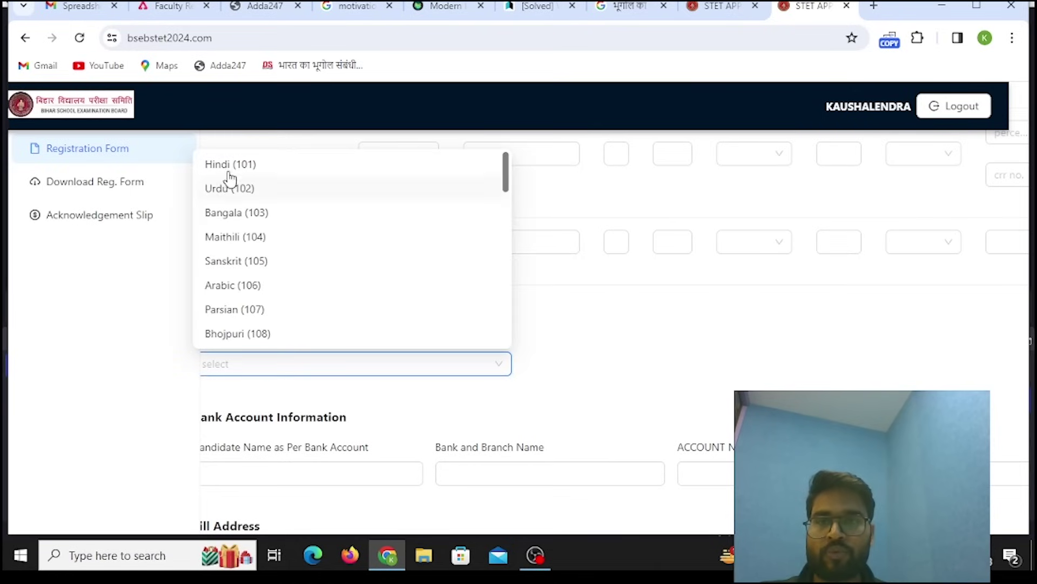
scroll(248, 294, down, 4)
scroll(248, 294, down, 1)
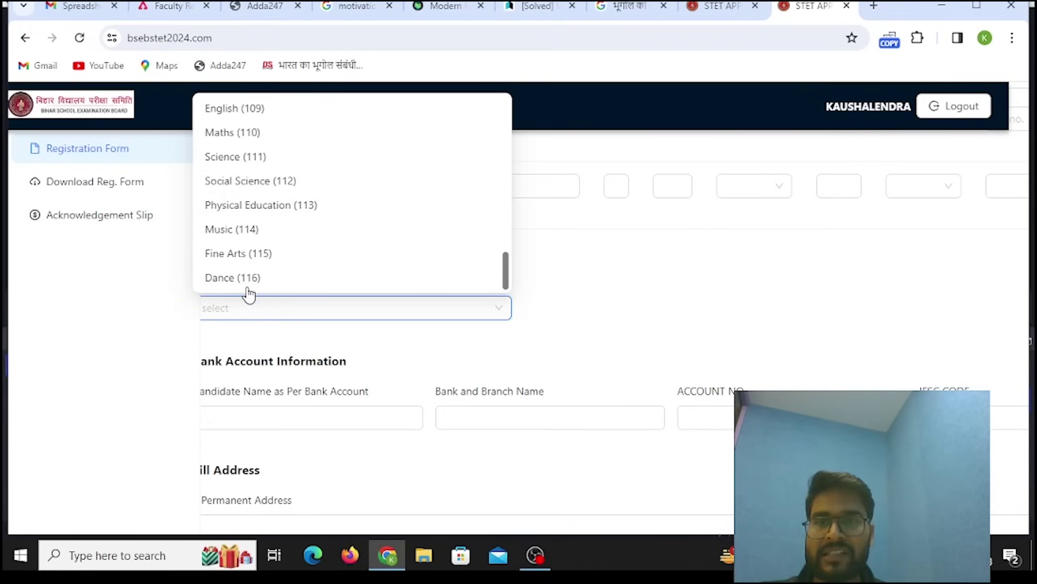
click(237, 186)
click(476, 419)
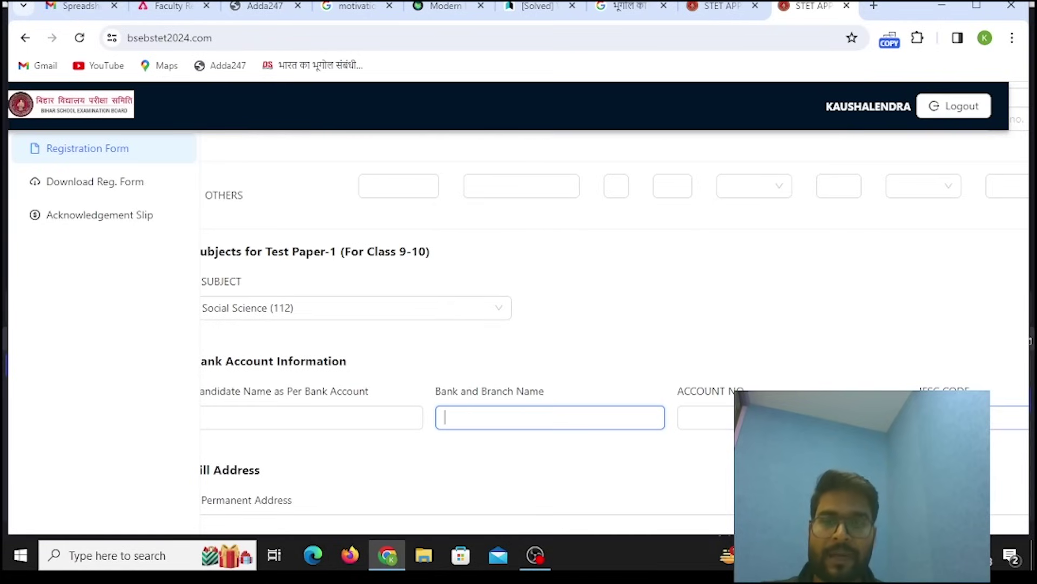
scroll(518, 303, right, 3)
scroll(518, 303, left, 3)
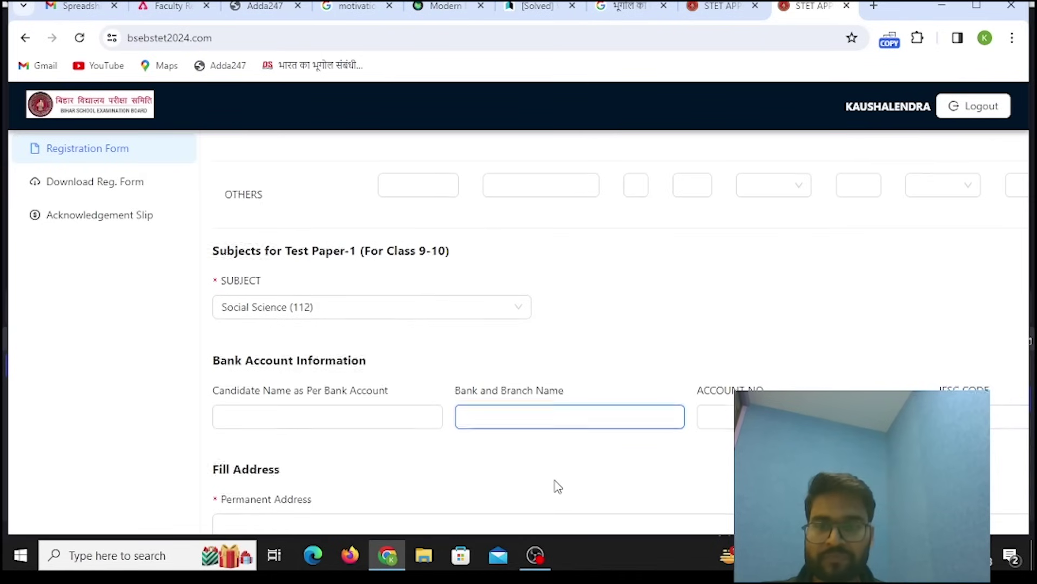
Scroll down past the address and Aadhar fields to the declaration checkbox
scroll(556, 486, down, 3)
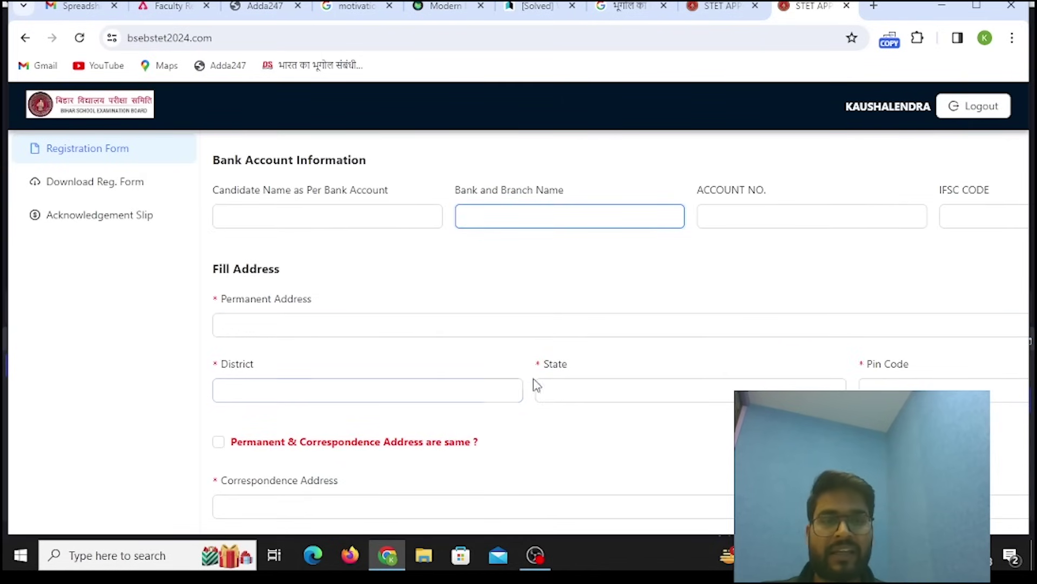
scroll(433, 440, down, 3)
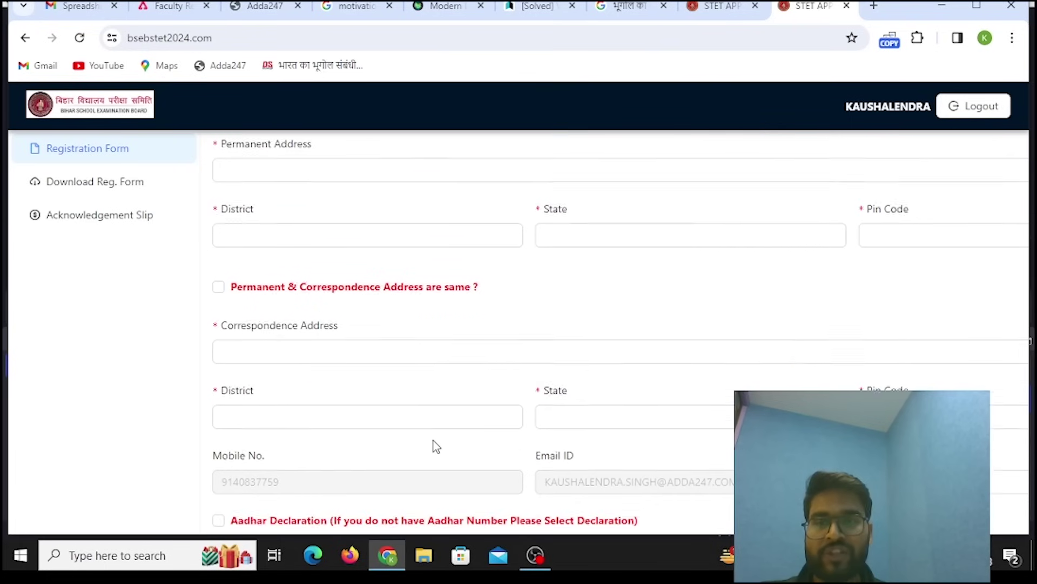
scroll(308, 378, down, 2)
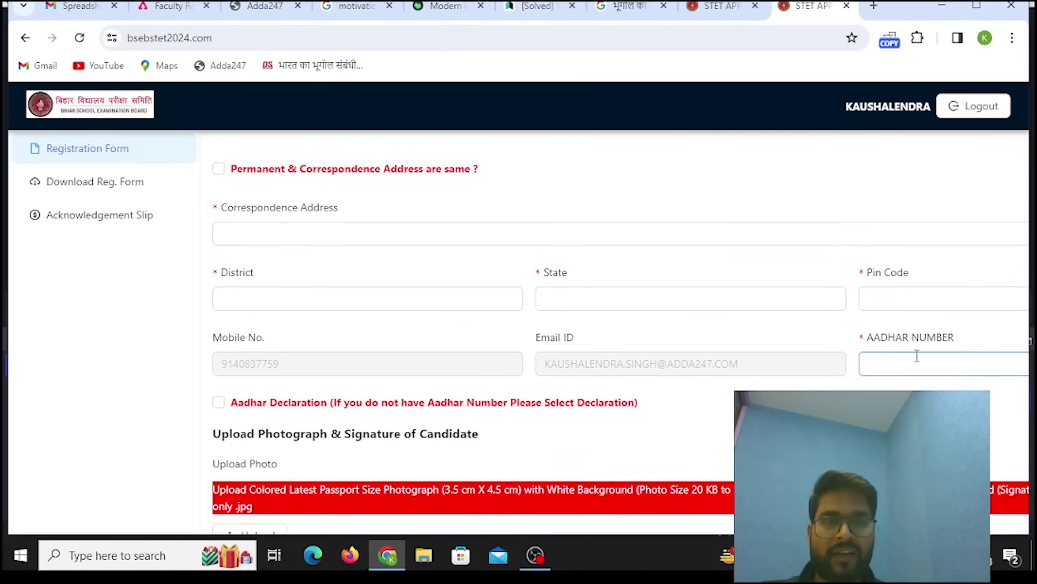
scroll(733, 342, down, 5)
scroll(733, 342, right, 1)
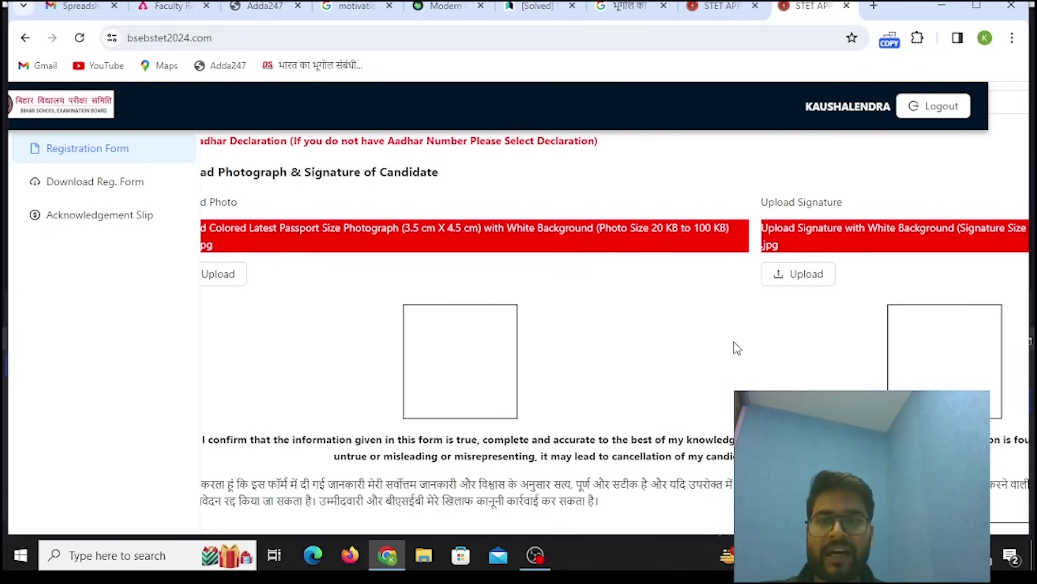
scroll(591, 332, left, 1)
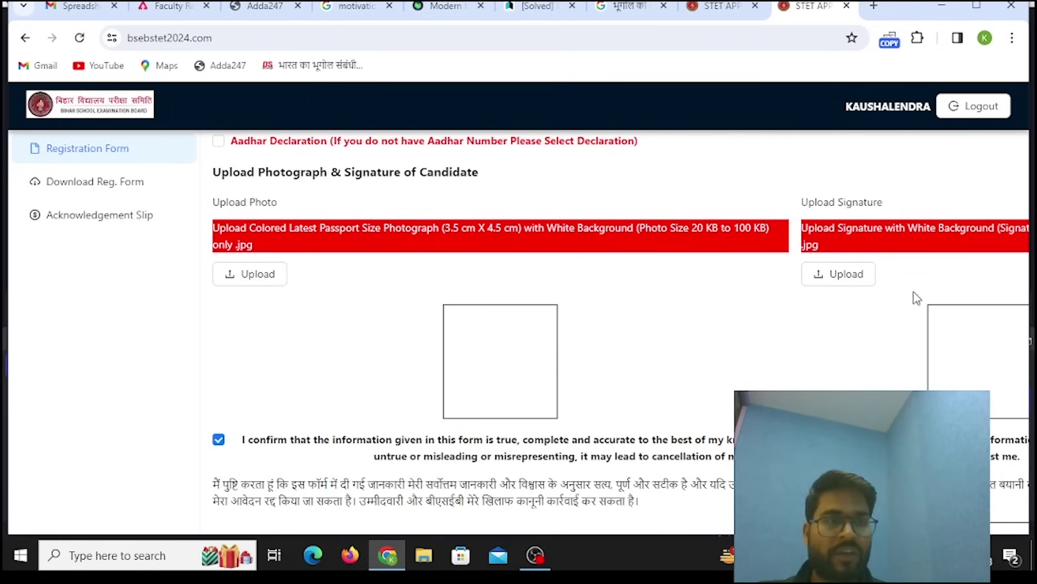
Save the filled STET registration form from the page bottom, bringing up its preview
scroll(913, 295, right, 3)
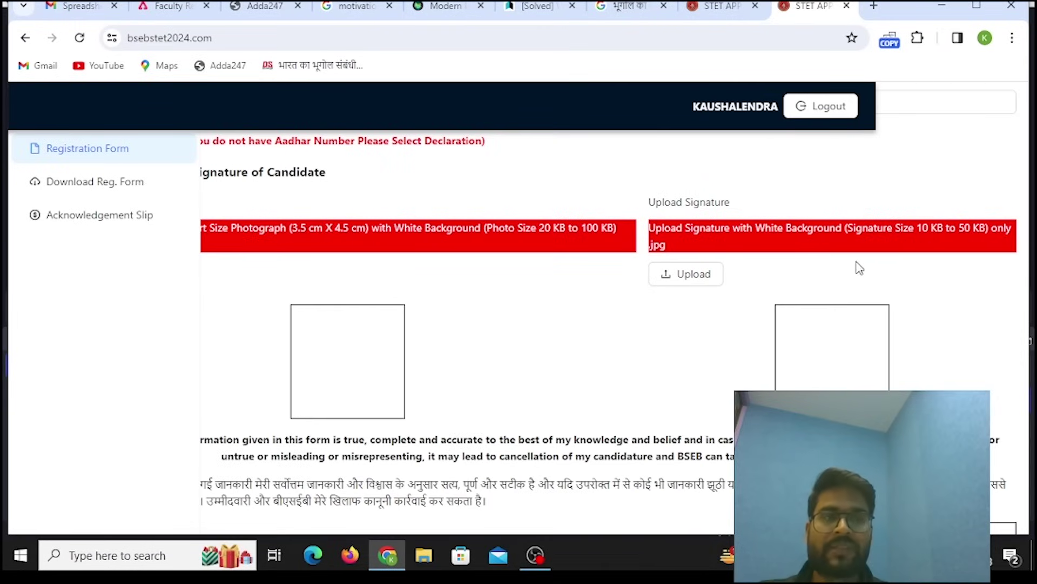
scroll(867, 309, down, 2)
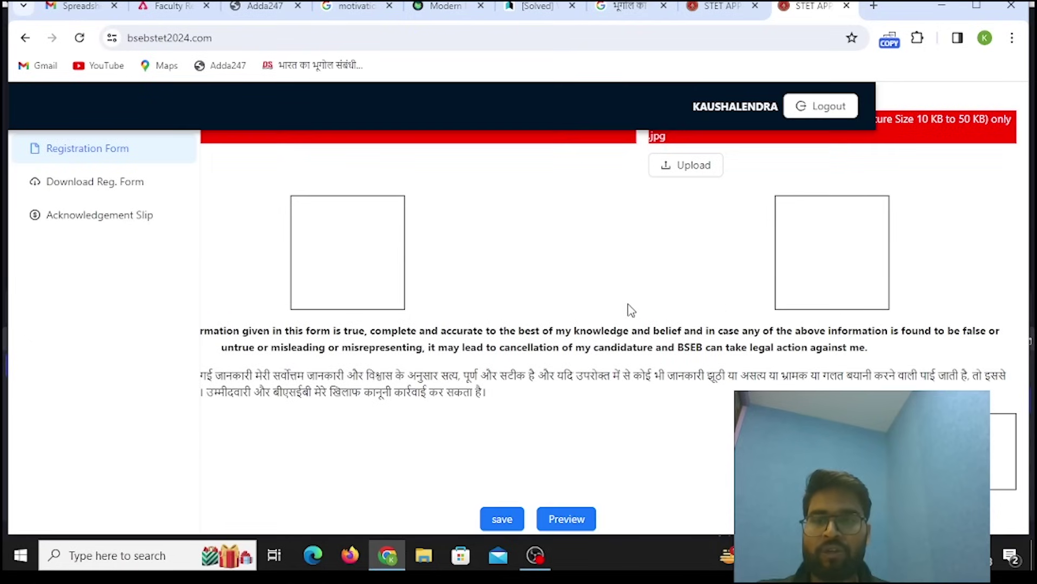
scroll(628, 308, left, 1)
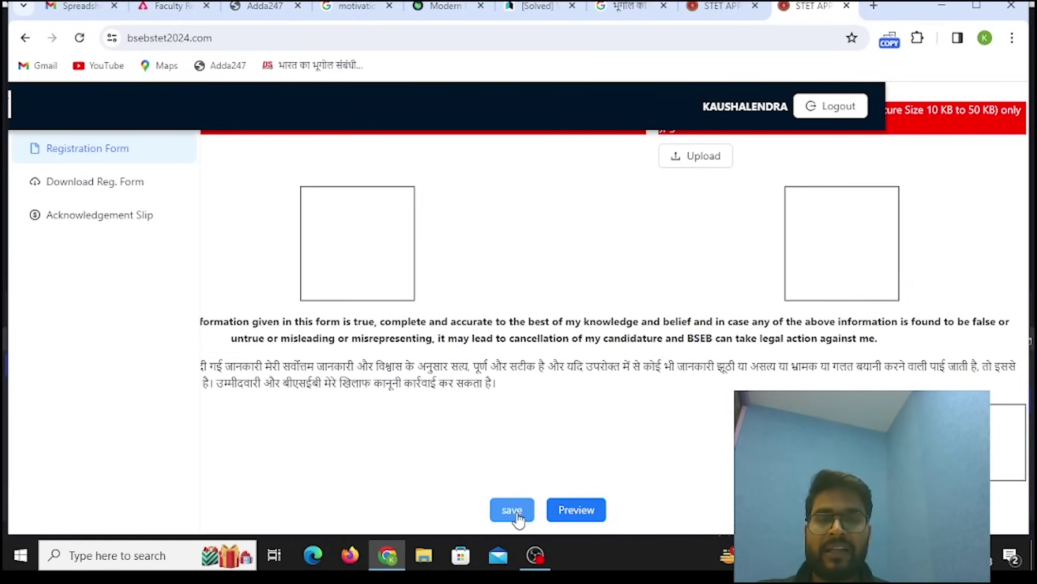
click(565, 515)
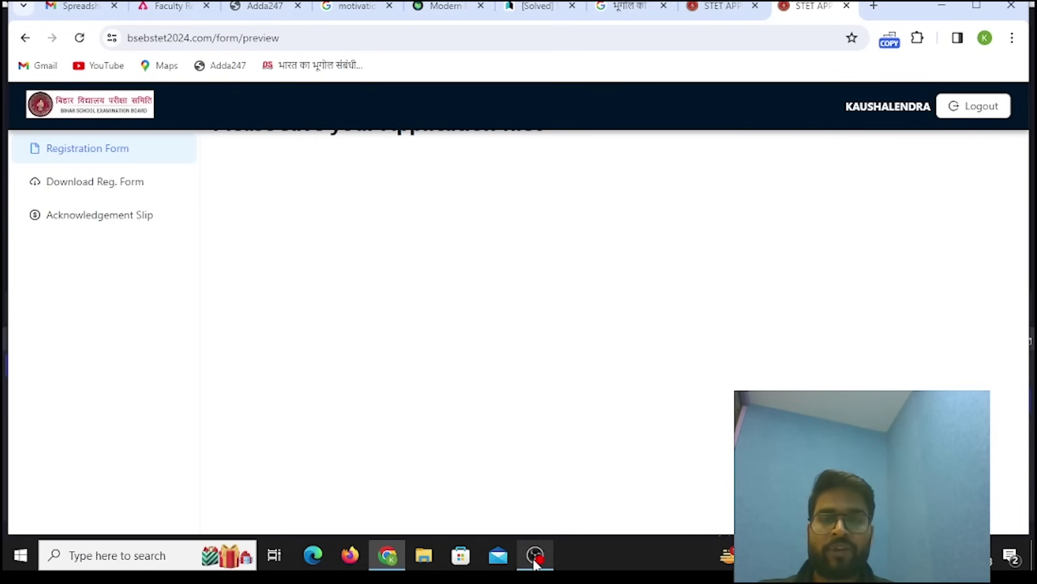
mouse_move(535, 563)
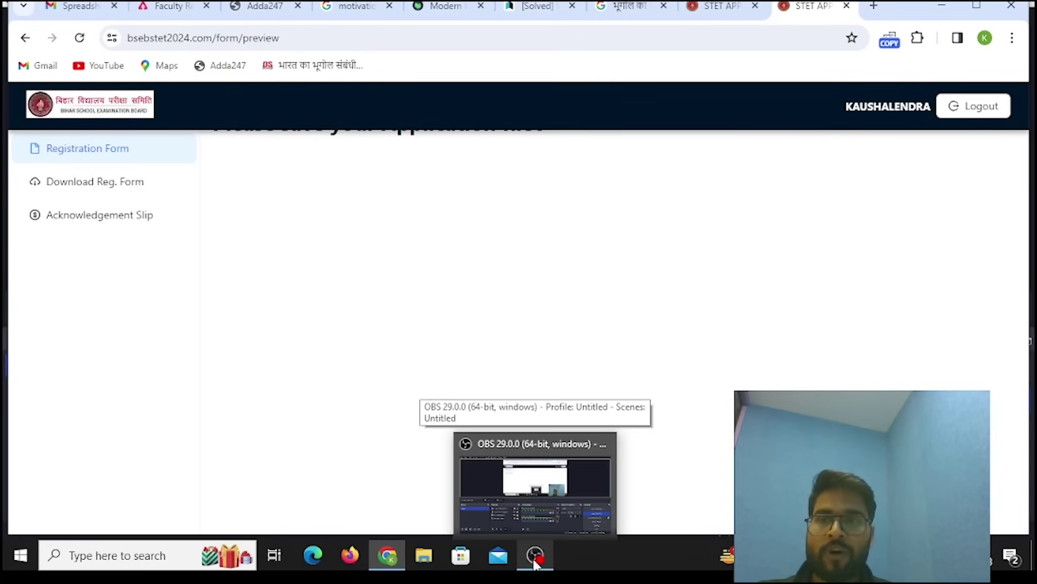